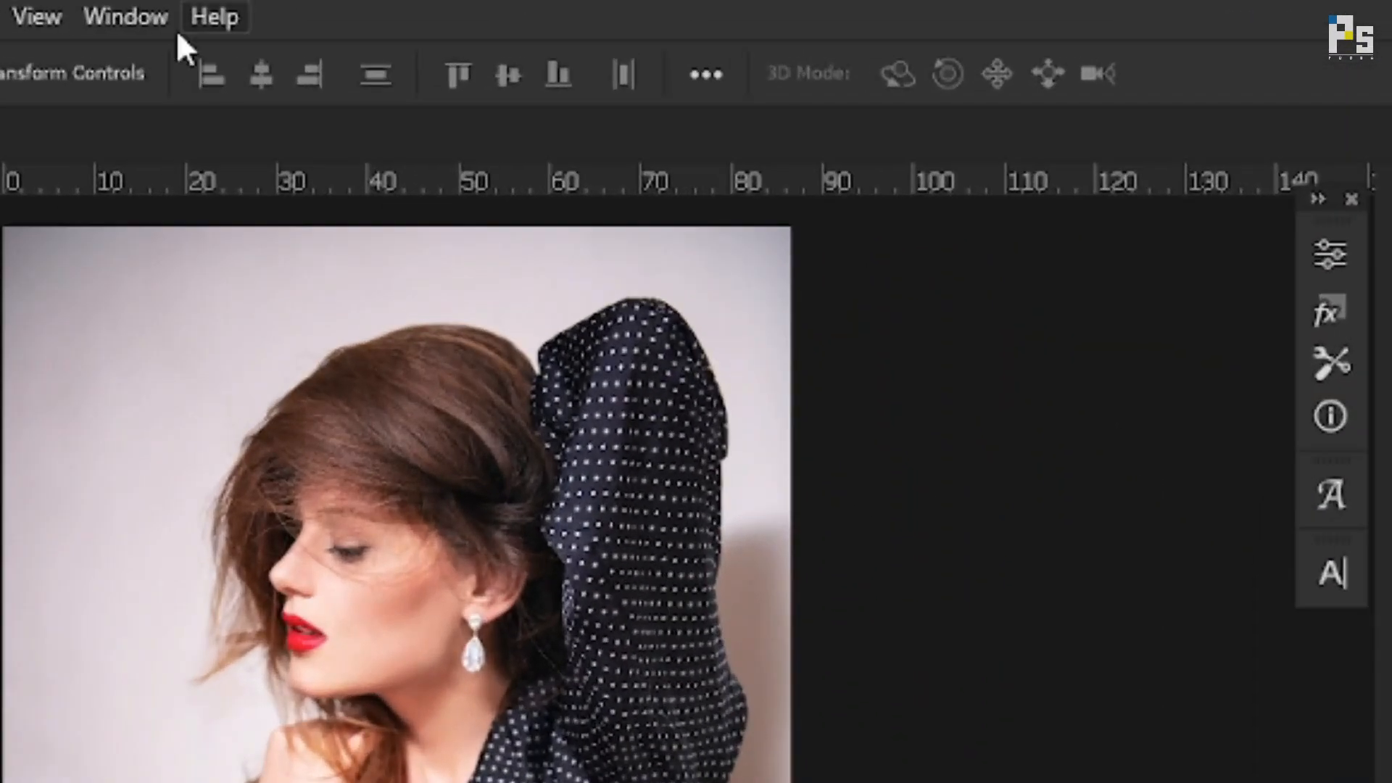
Clear all actions from the Actions panel and confirm their deletion.
click(159, 20)
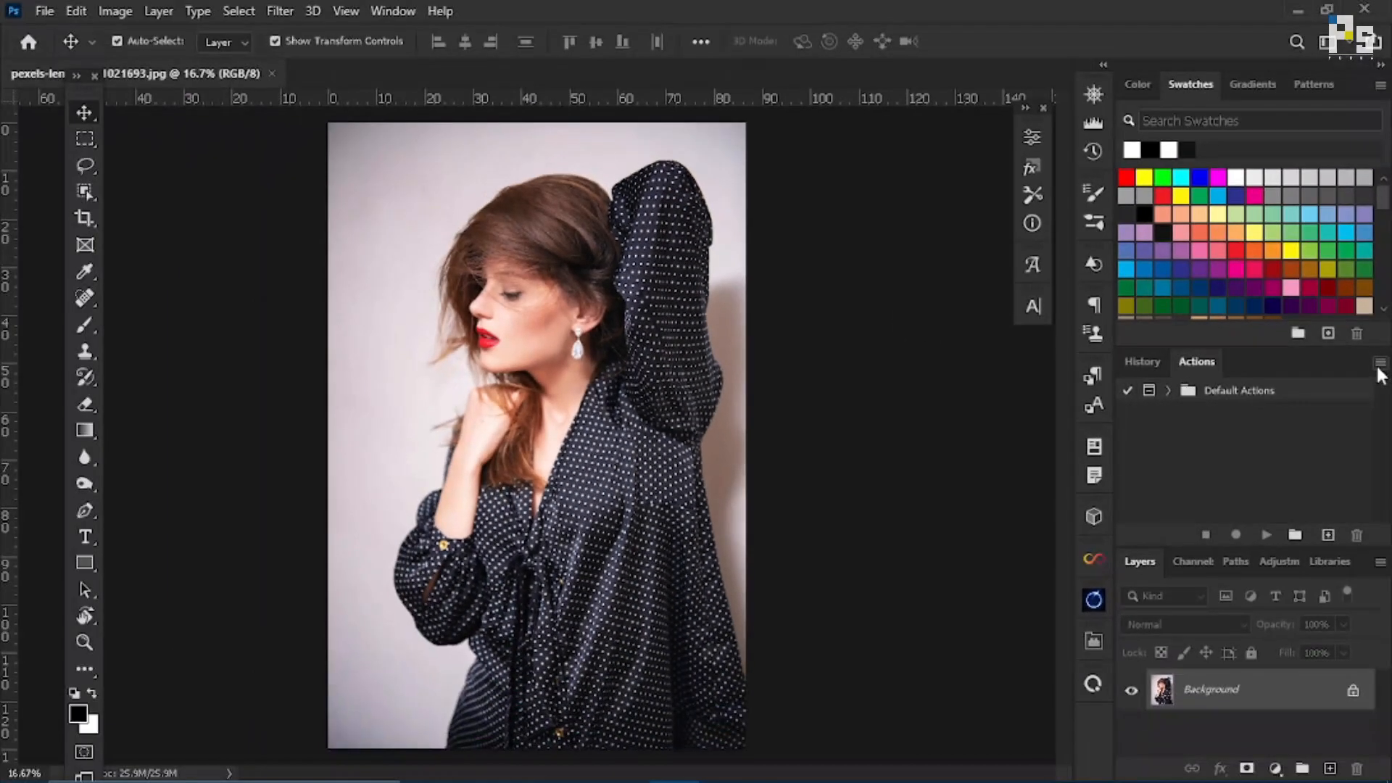
click(1379, 363)
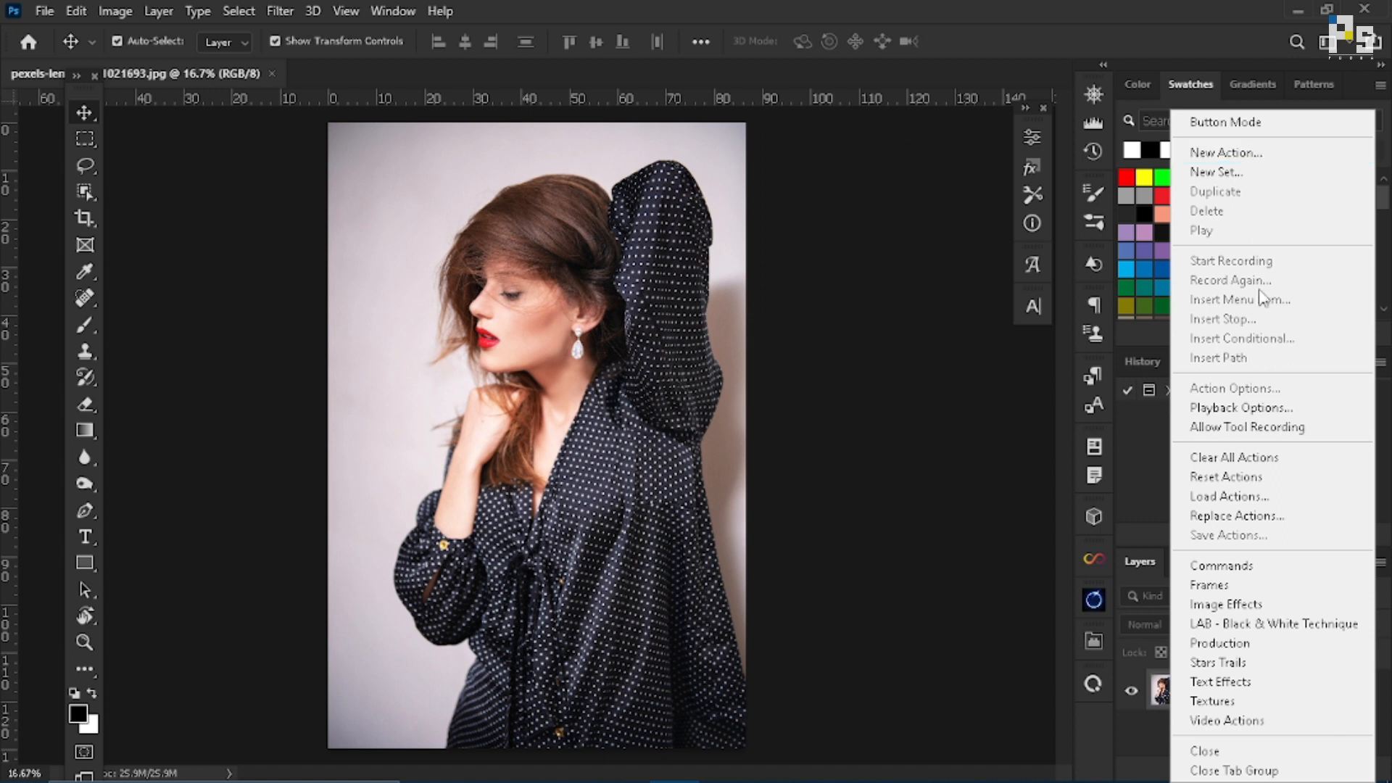
click(1276, 458)
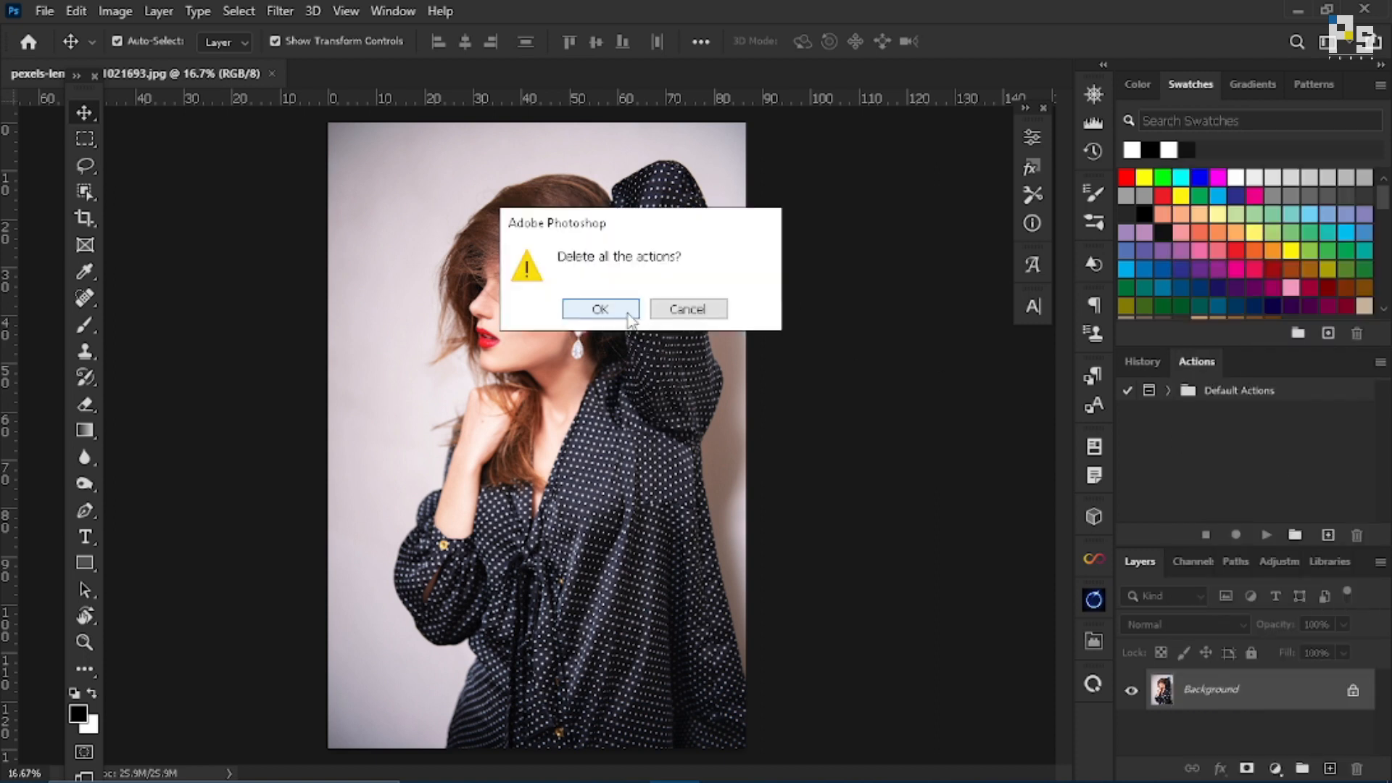
click(600, 309)
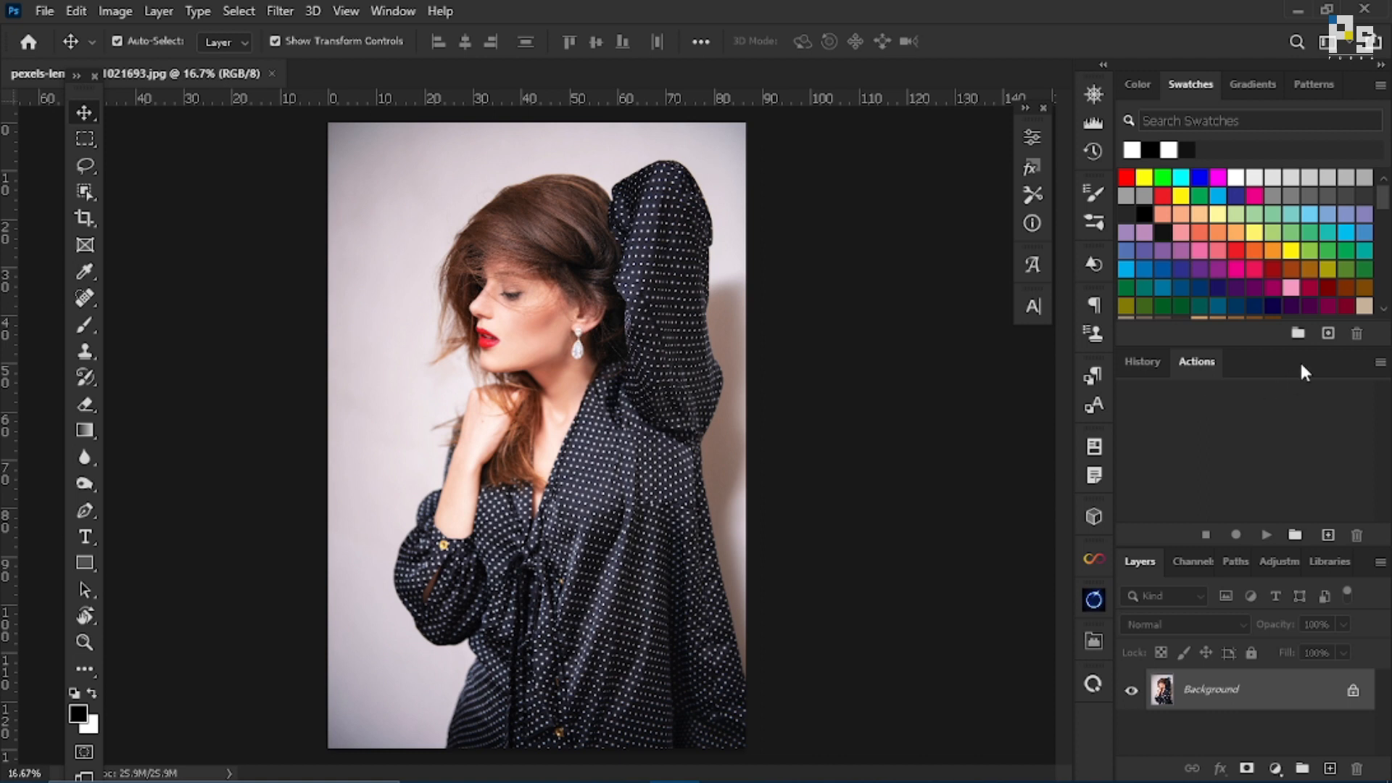
Reset the actions to restore the Default Actions set and collapse it.
click(1378, 363)
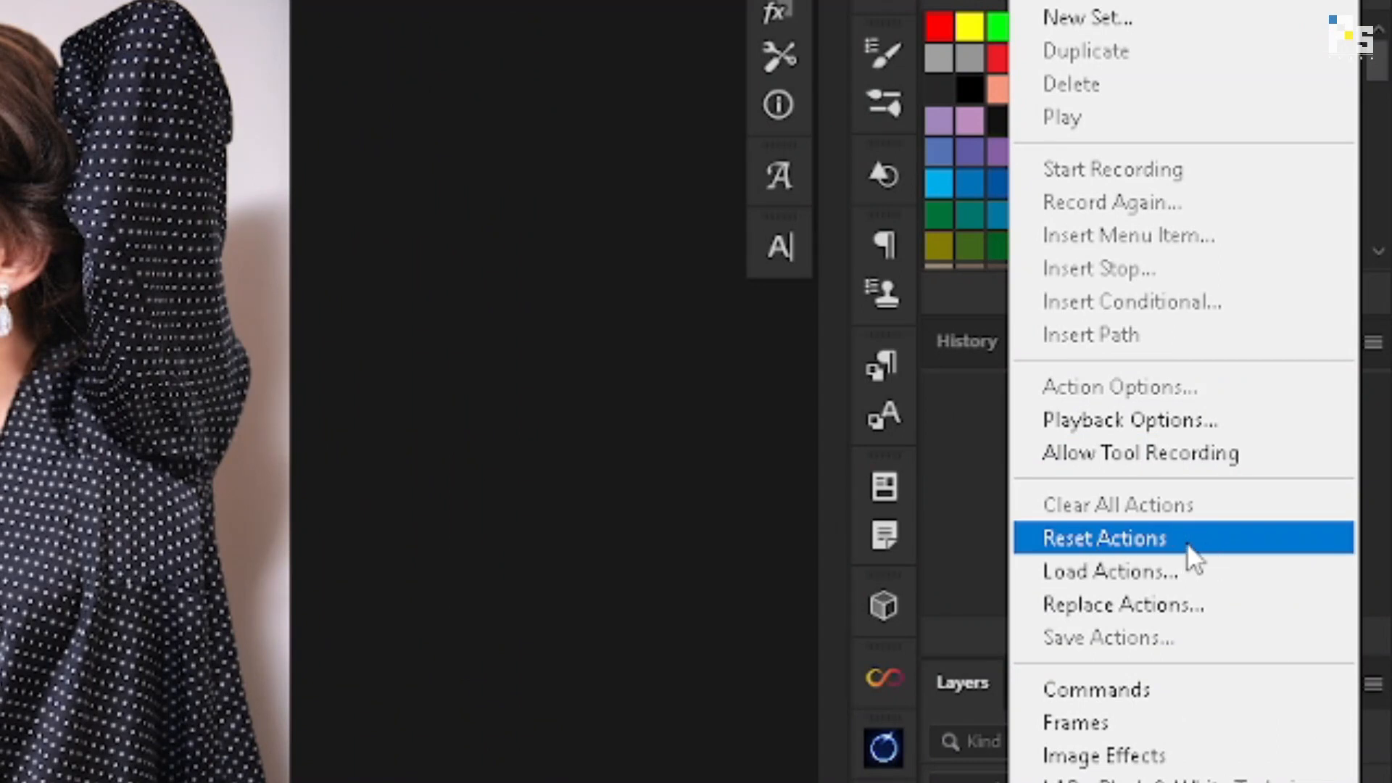
click(1185, 542)
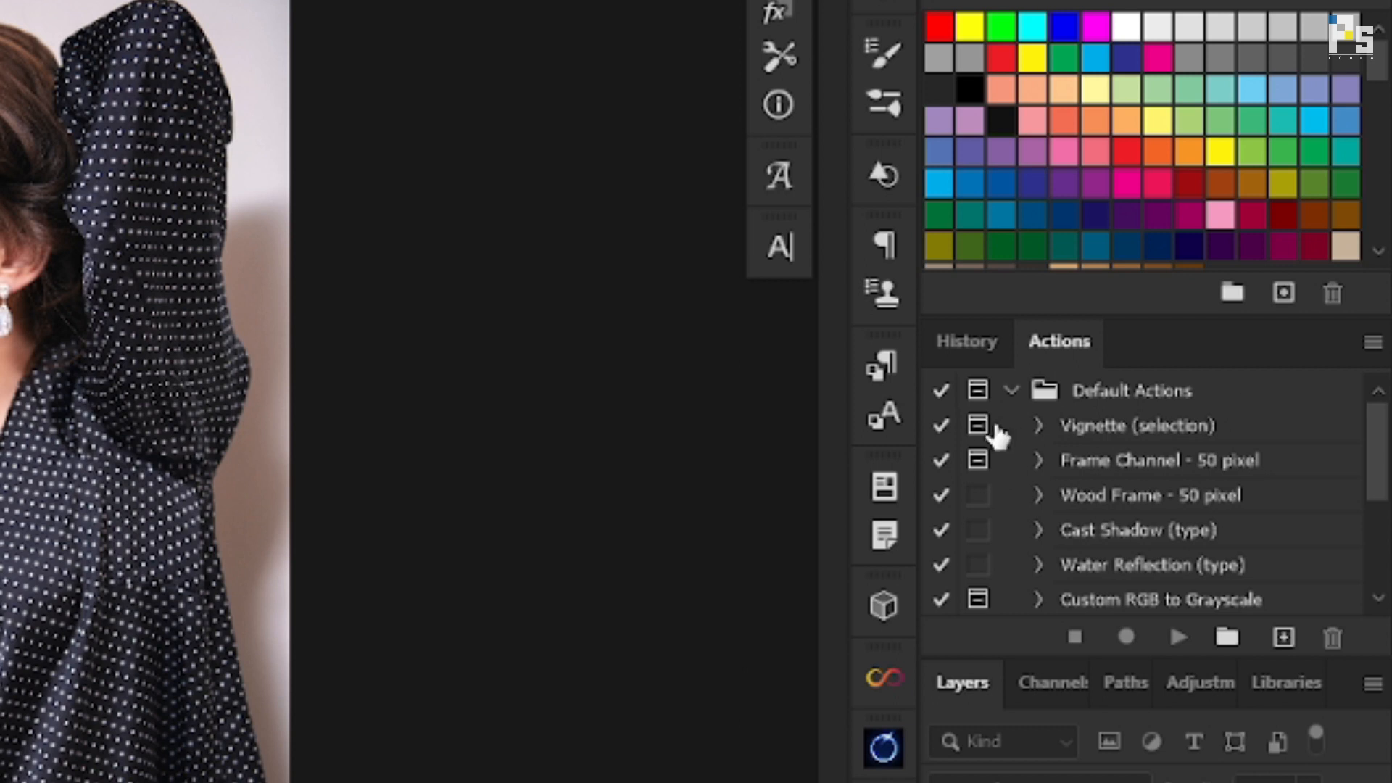
click(1012, 391)
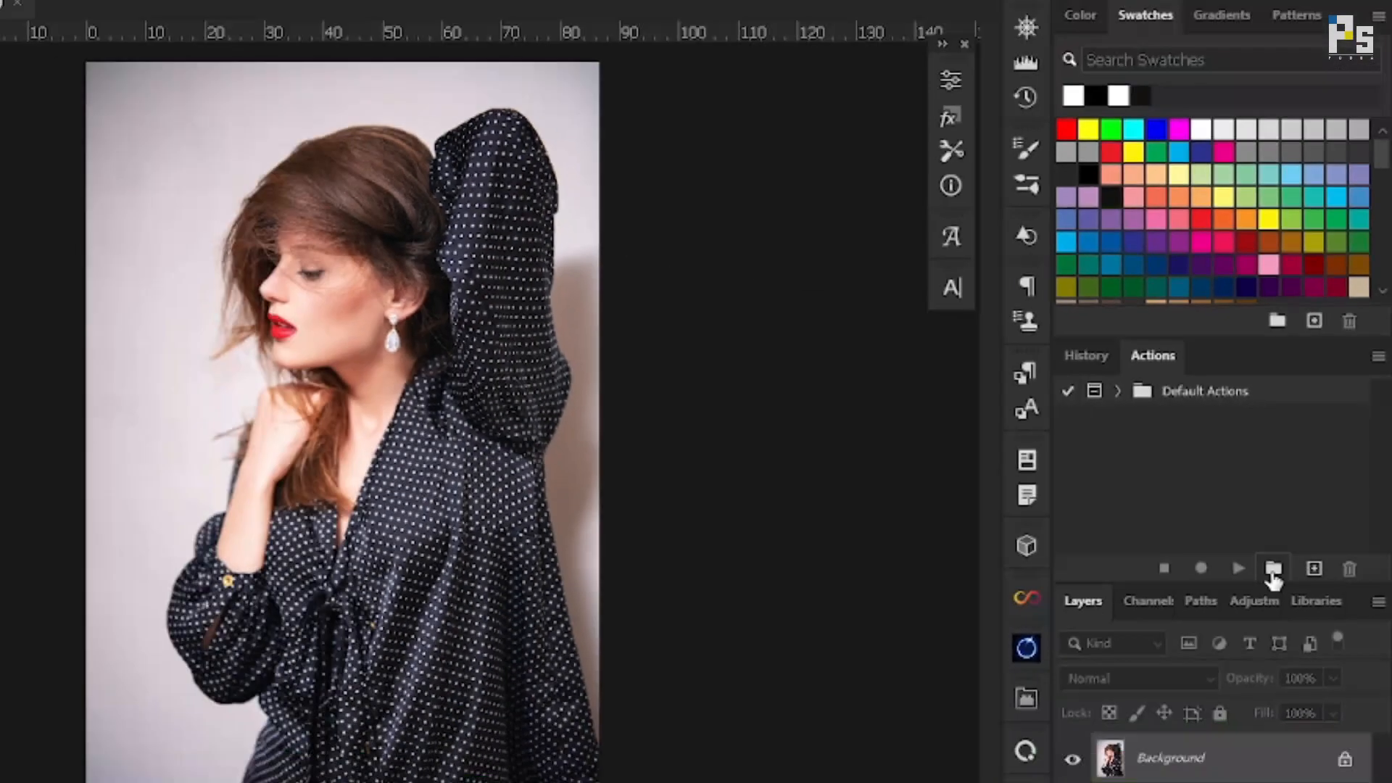
Create a new action set named 111.
click(1185, 700)
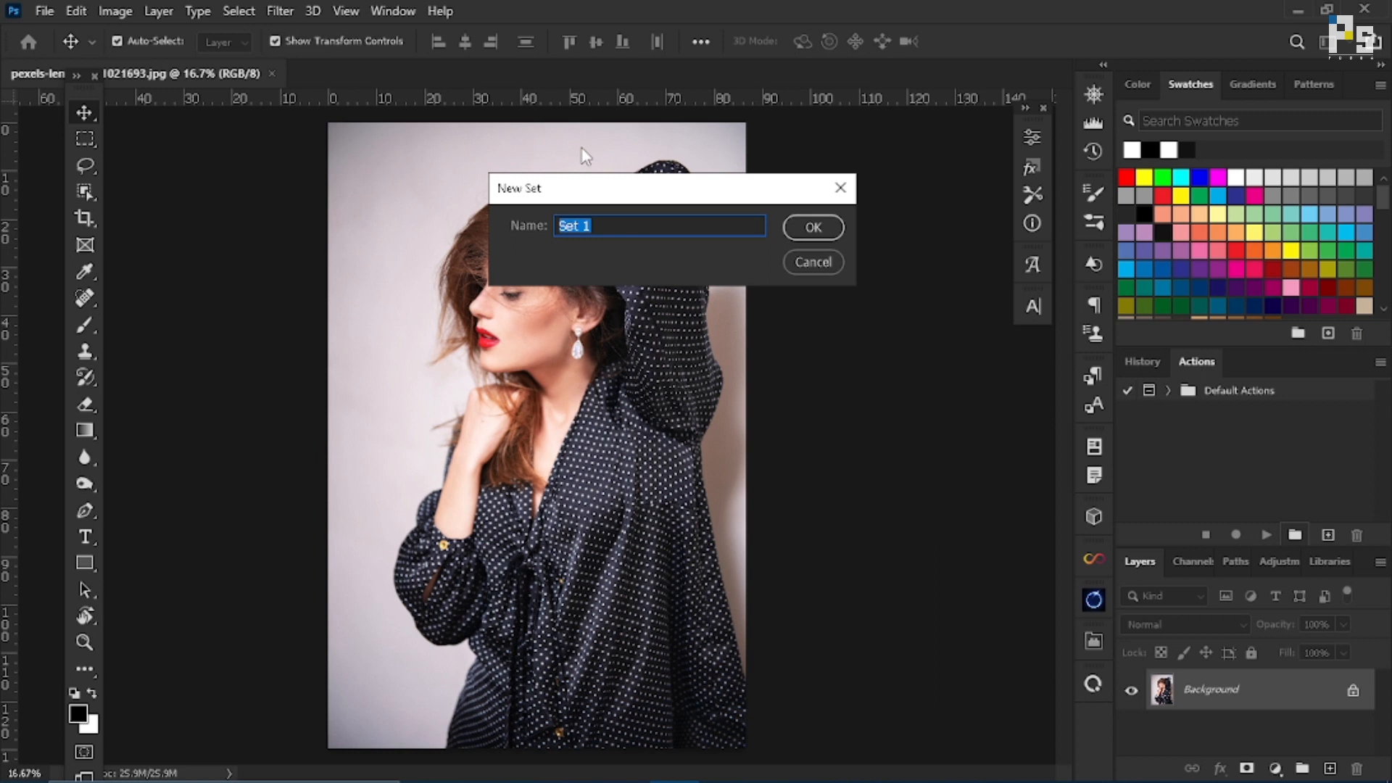
click(605, 226)
drag(590, 226, 555, 226)
key(BackSpace)
text(111)
click(800, 226)
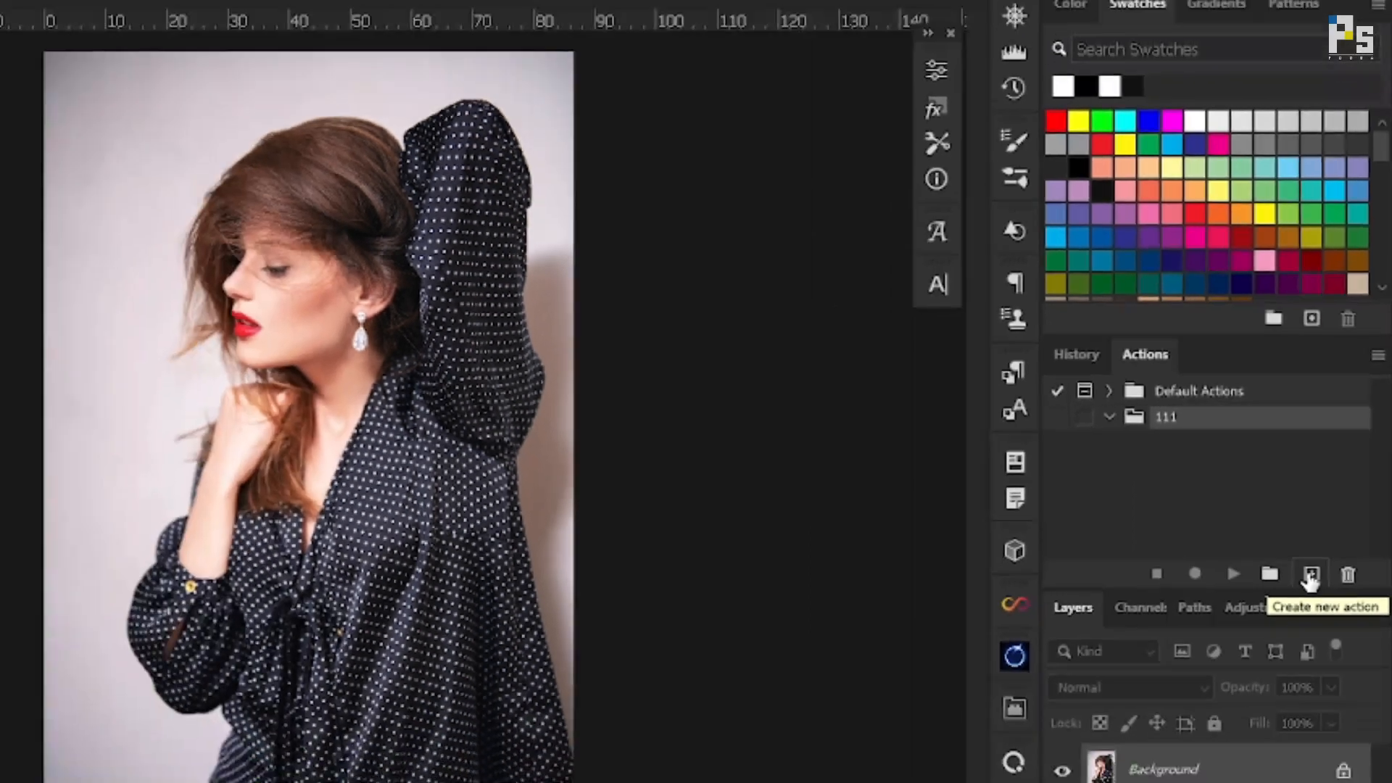
Start a new action and name it 111.
click(1281, 635)
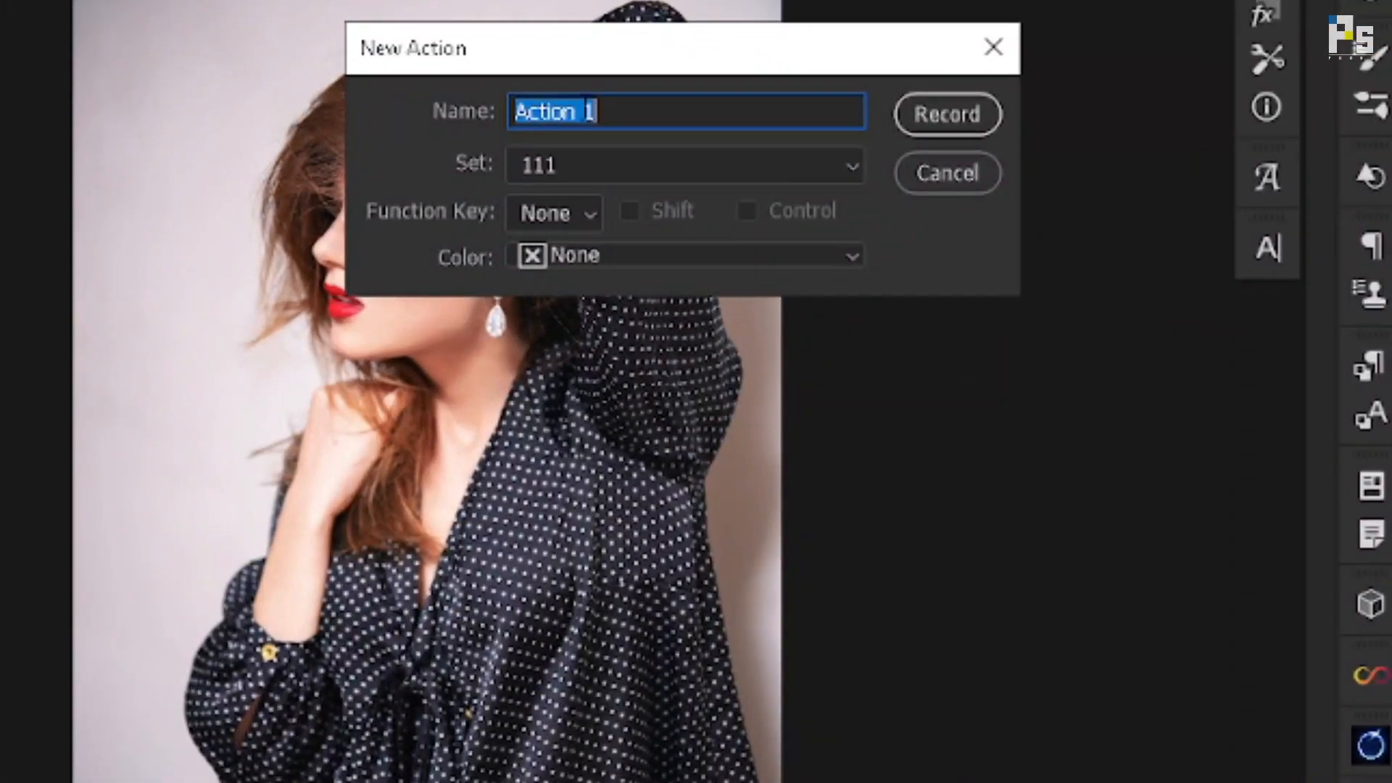
click(586, 110)
key(BackSpace)
key(BackSpace)
key(BackSpace)
key(BackSpace)
key(BackSpace)
key(BackSpace)
key(BackSpace)
text(111)
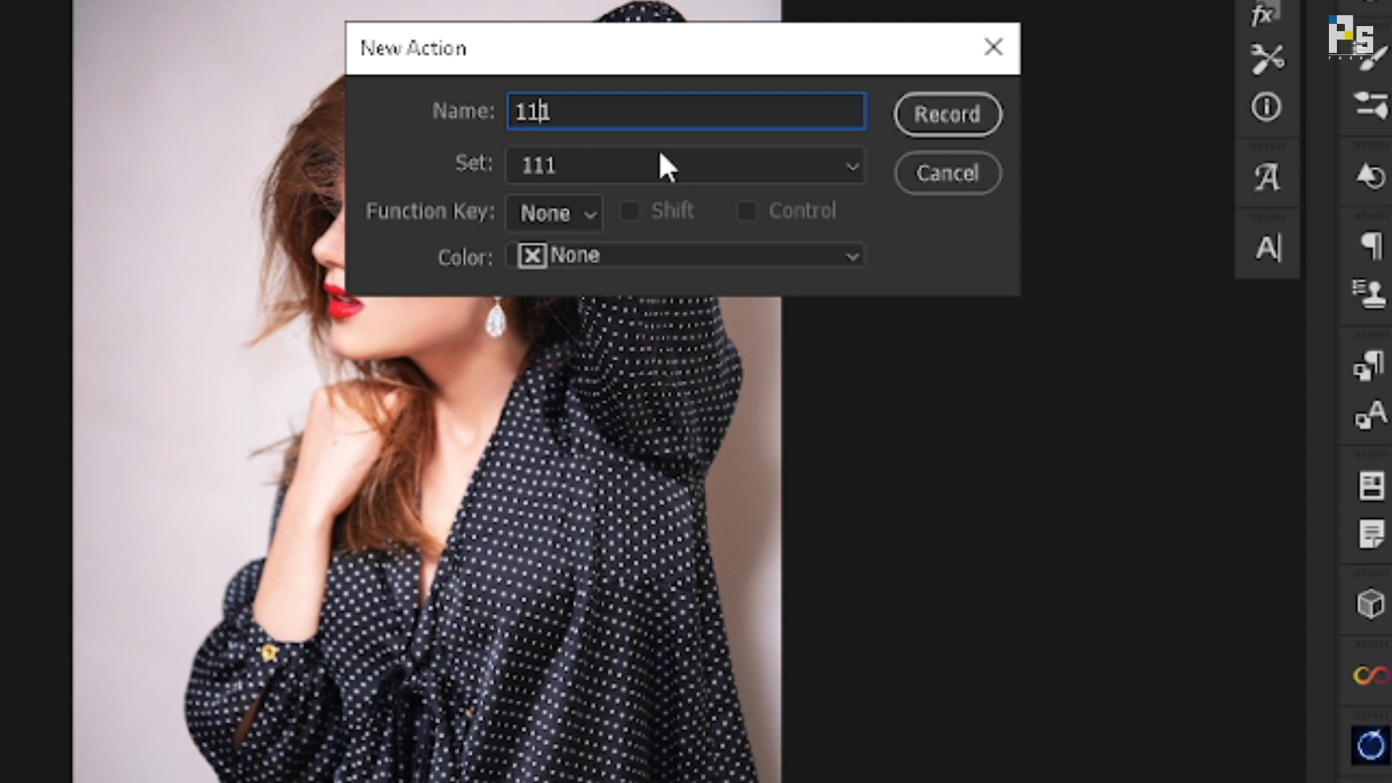
Assign the new action to set 111 with the colour Blue and start recording it.
click(704, 169)
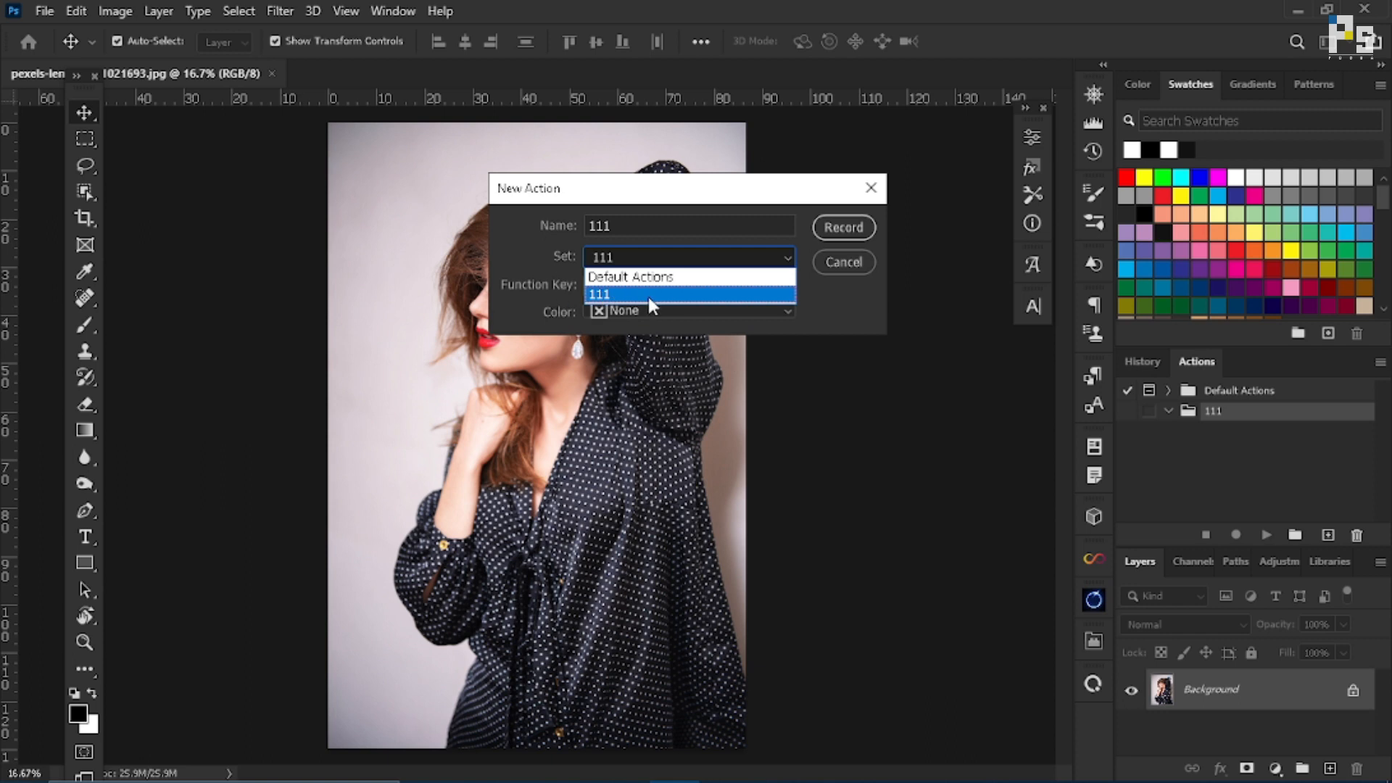
click(617, 294)
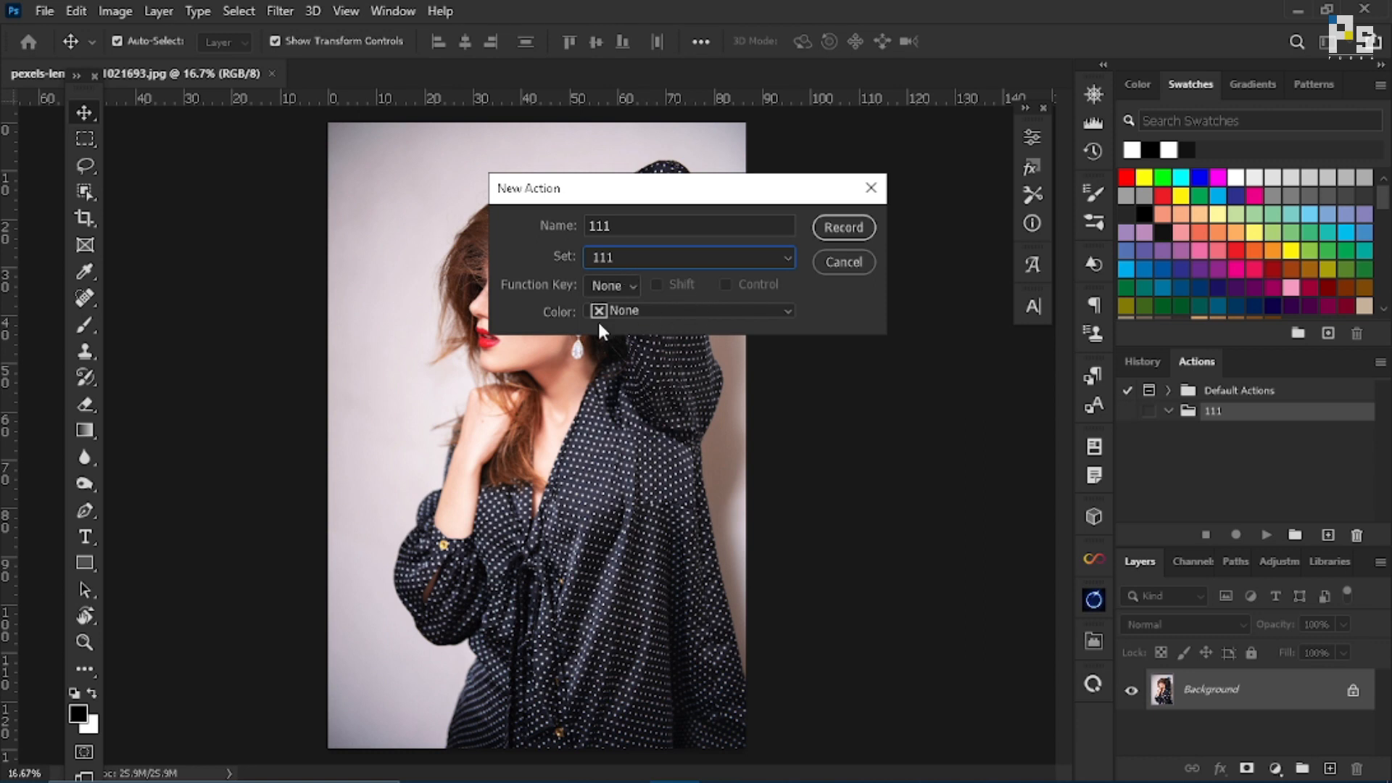
click(706, 312)
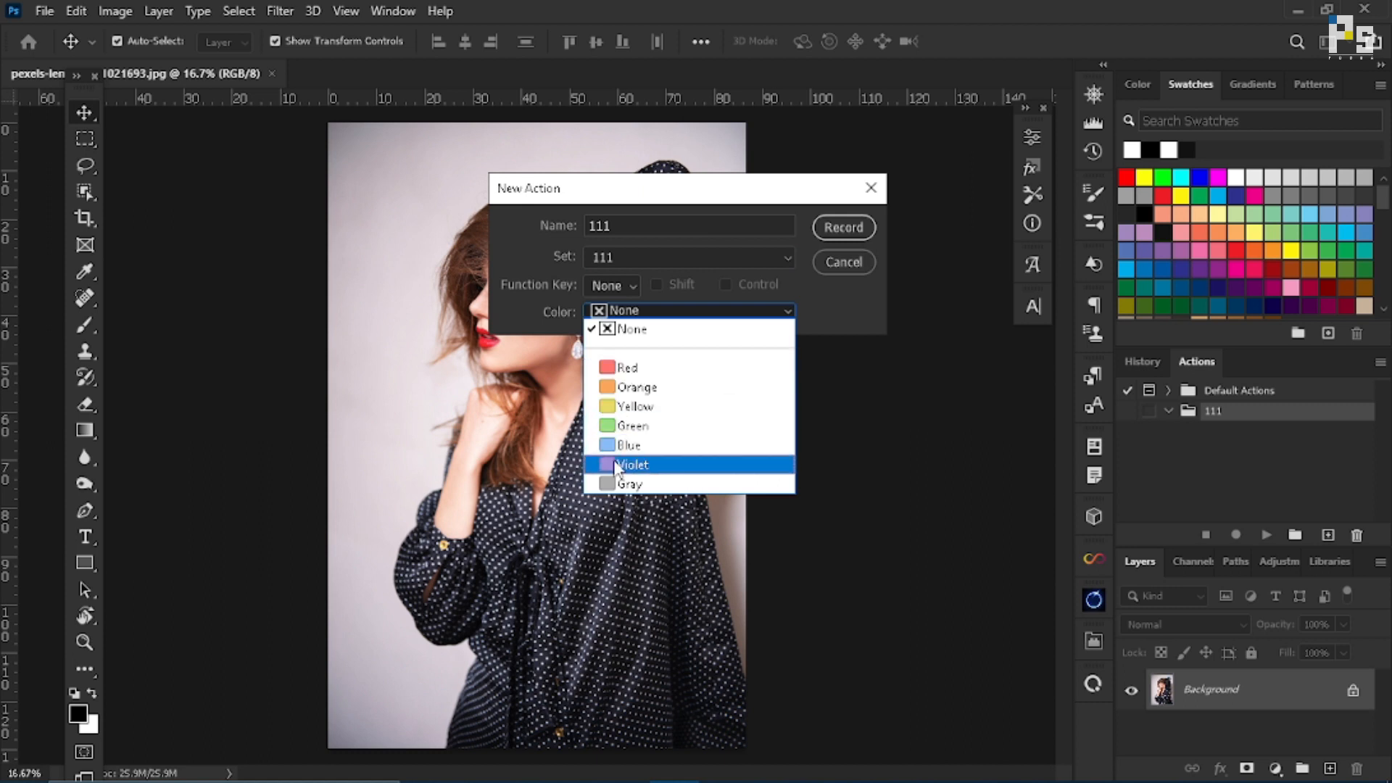
click(645, 444)
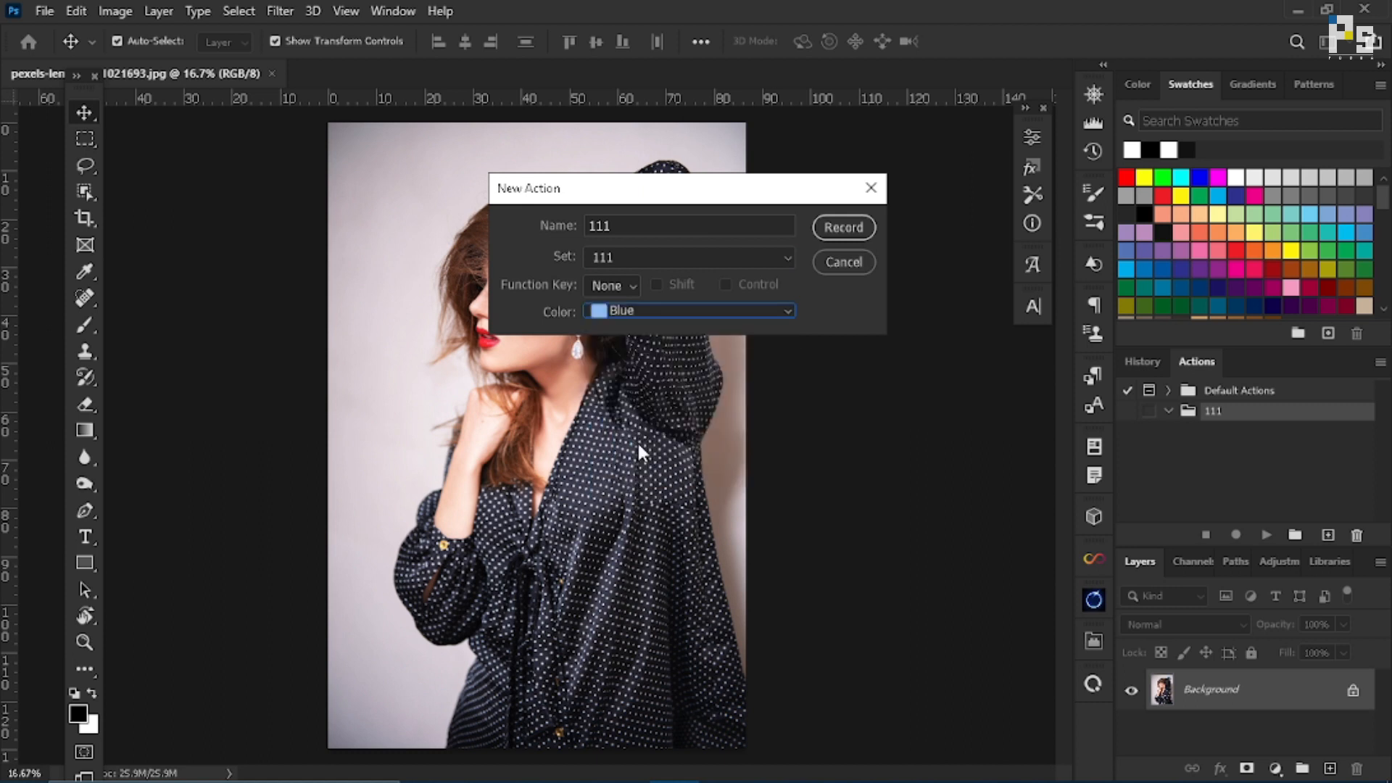
click(849, 226)
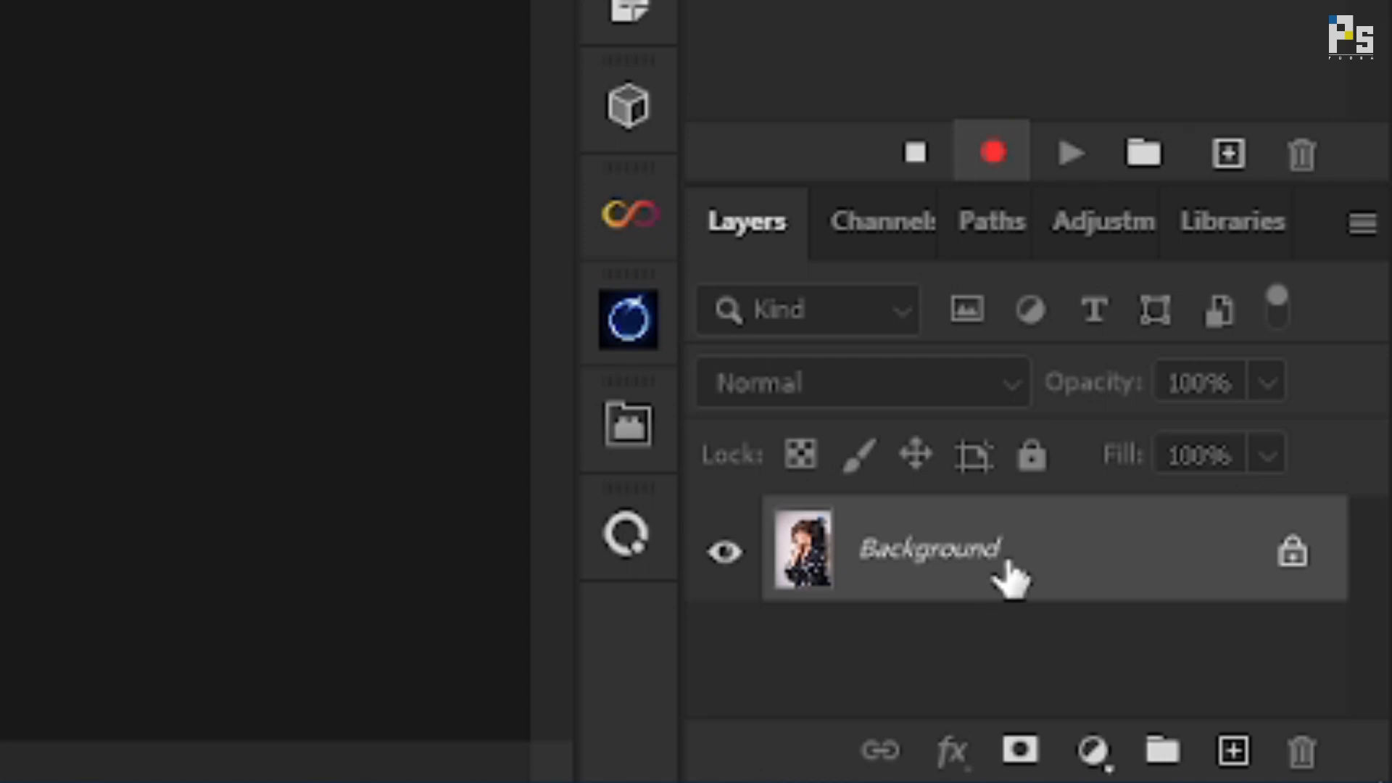
Record three successive layer duplications starting from the Background layer, and stop the recording.
key(ctrl+j)
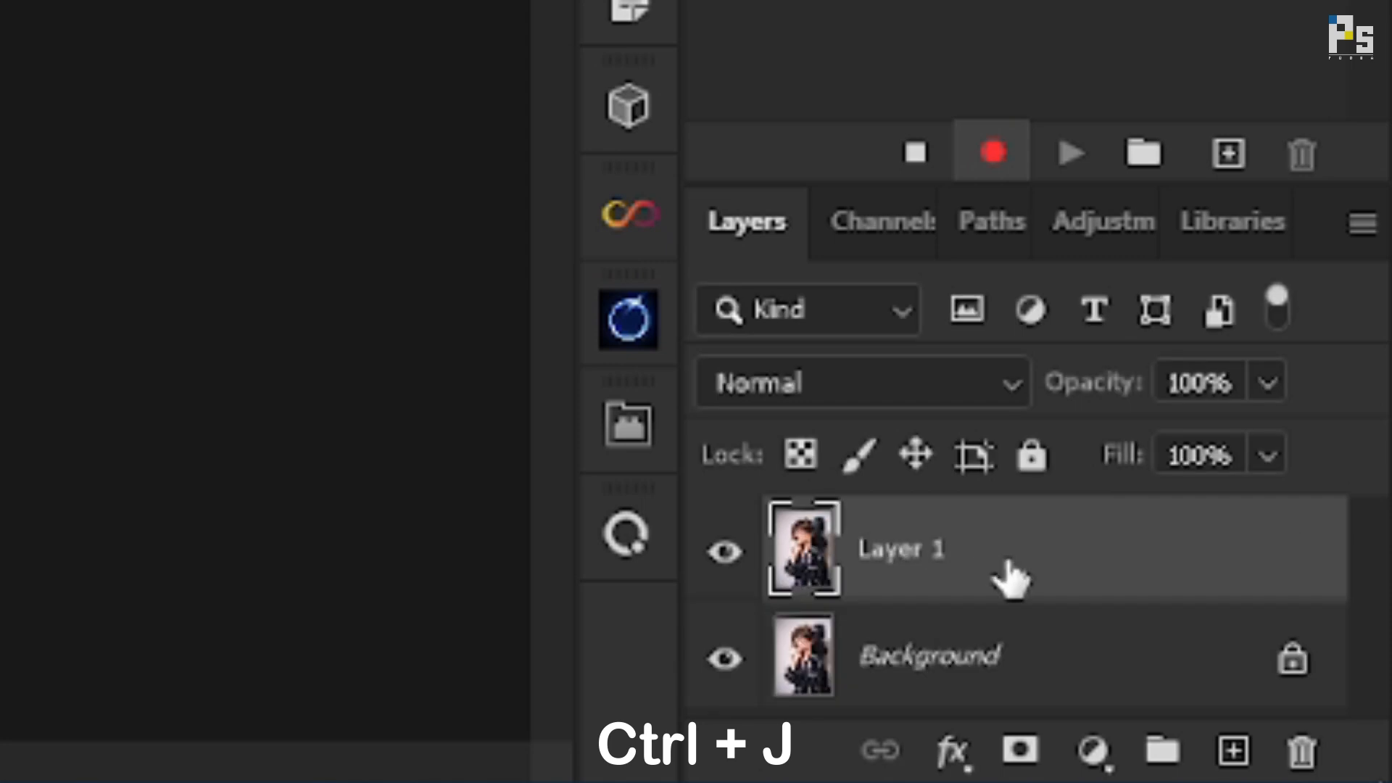
key(ctrl+j)
key(ctrl+j)
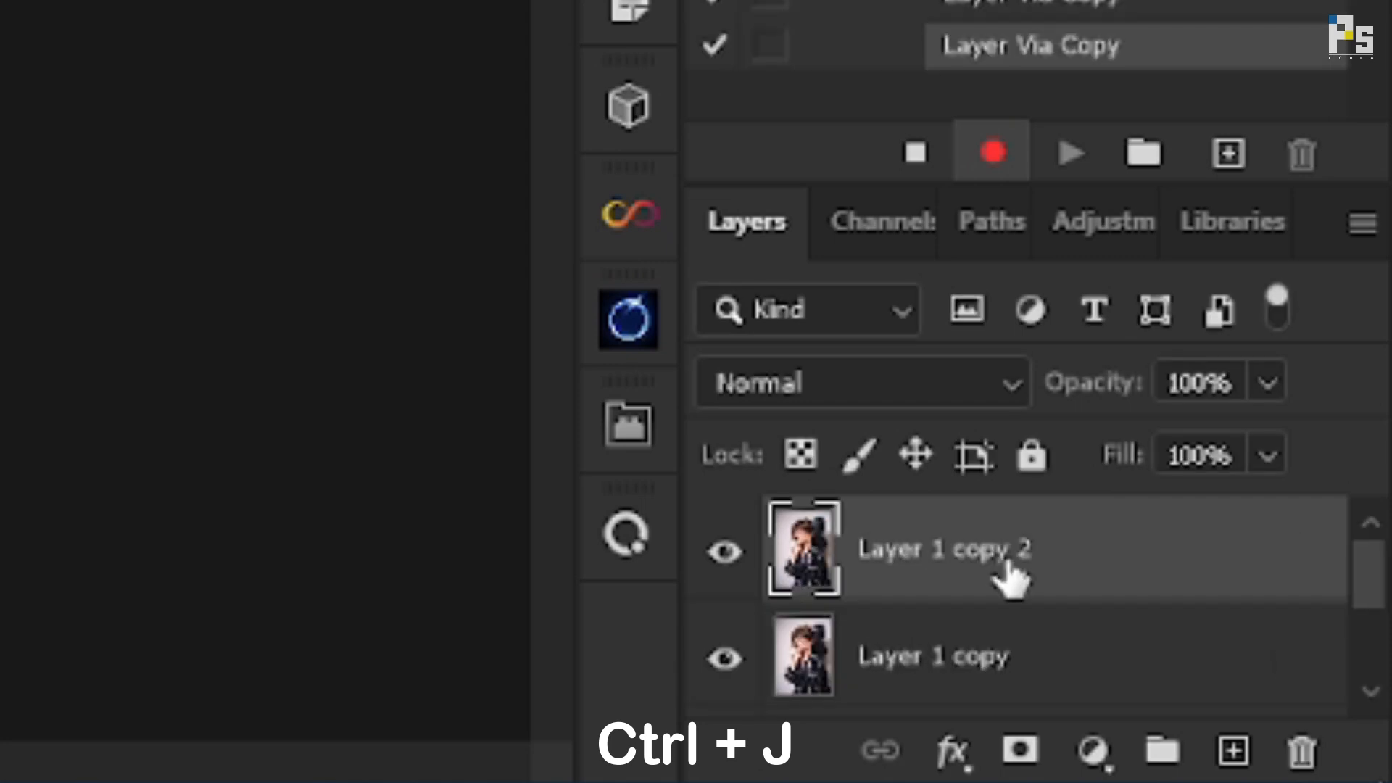
mouse_move(1369, 577)
mouse_down()
mouse_move(1386, 650)
mouse_move(1369, 590)
mouse_up()
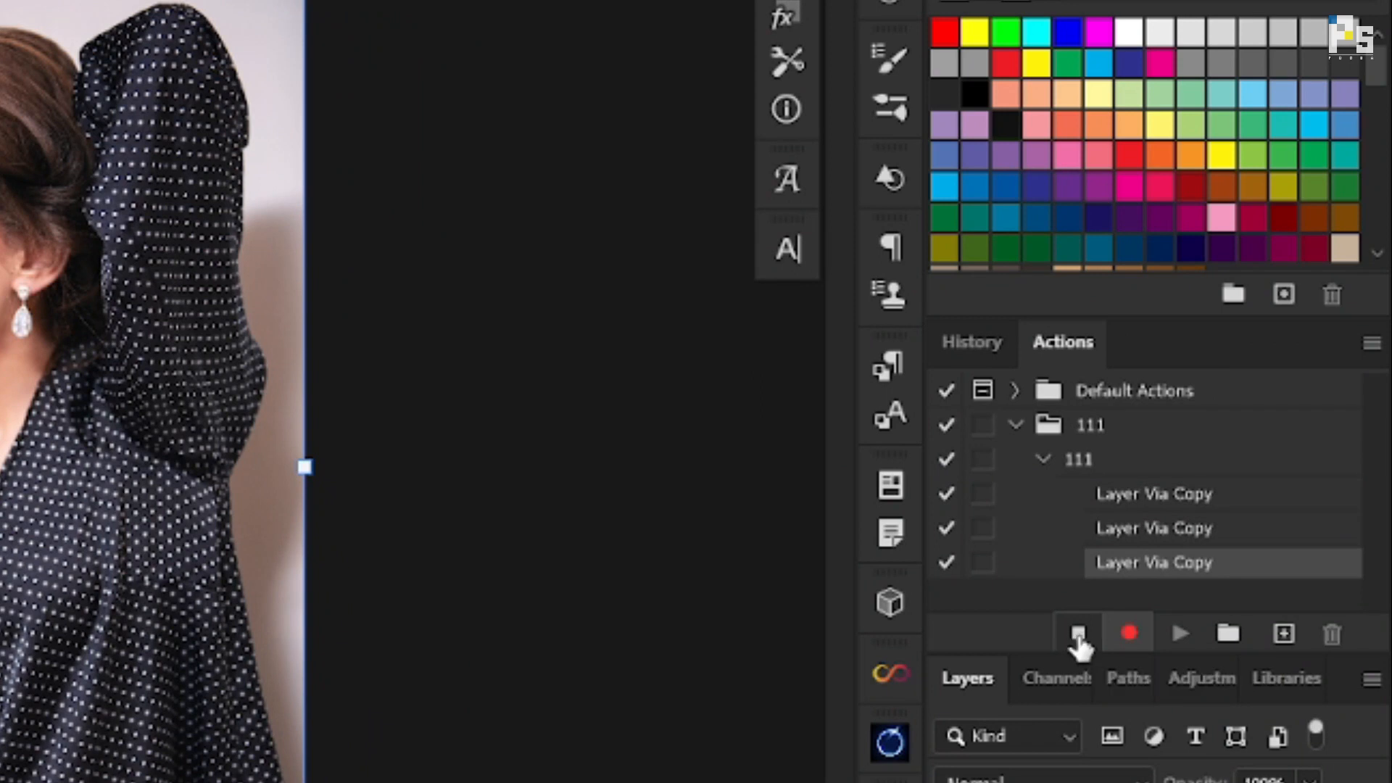
click(1076, 634)
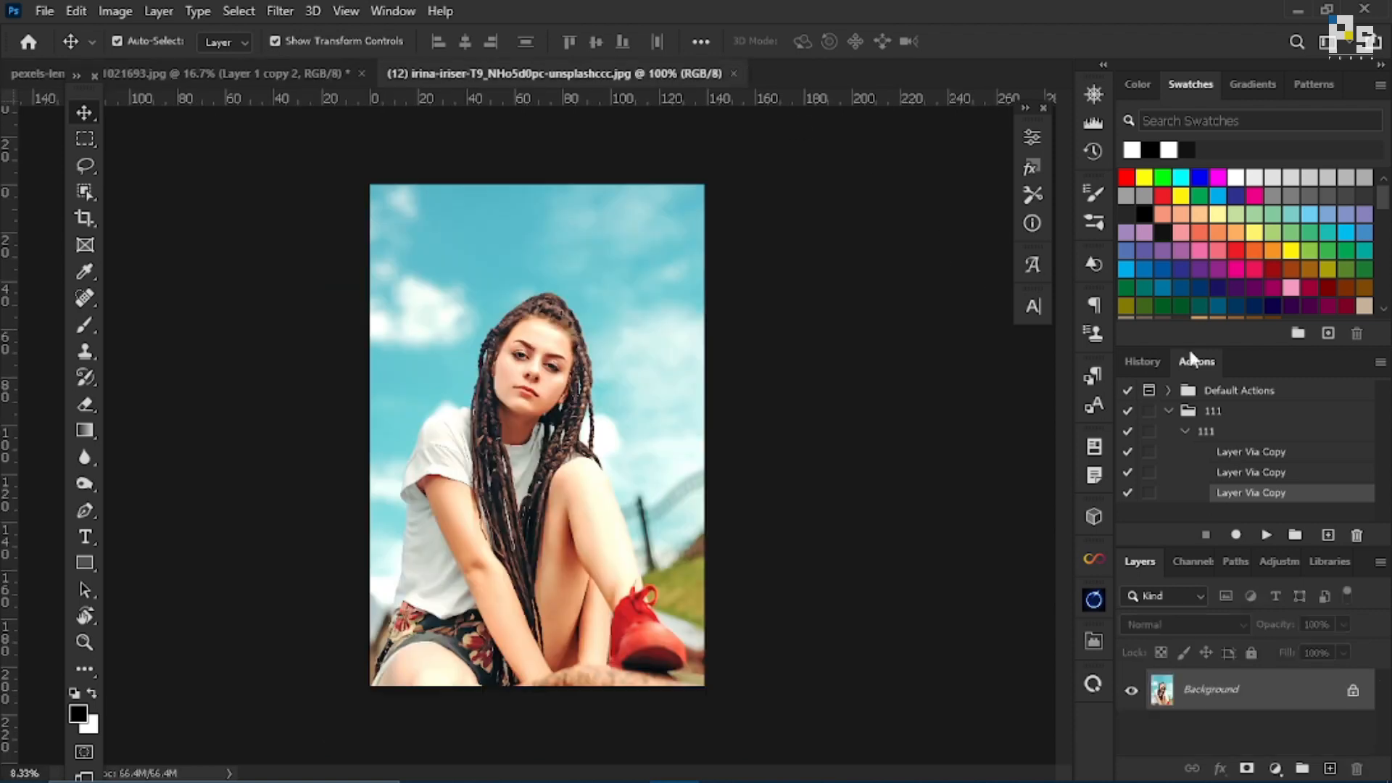
Play the recorded action 111 on the photo of the woman with braids.
click(1158, 364)
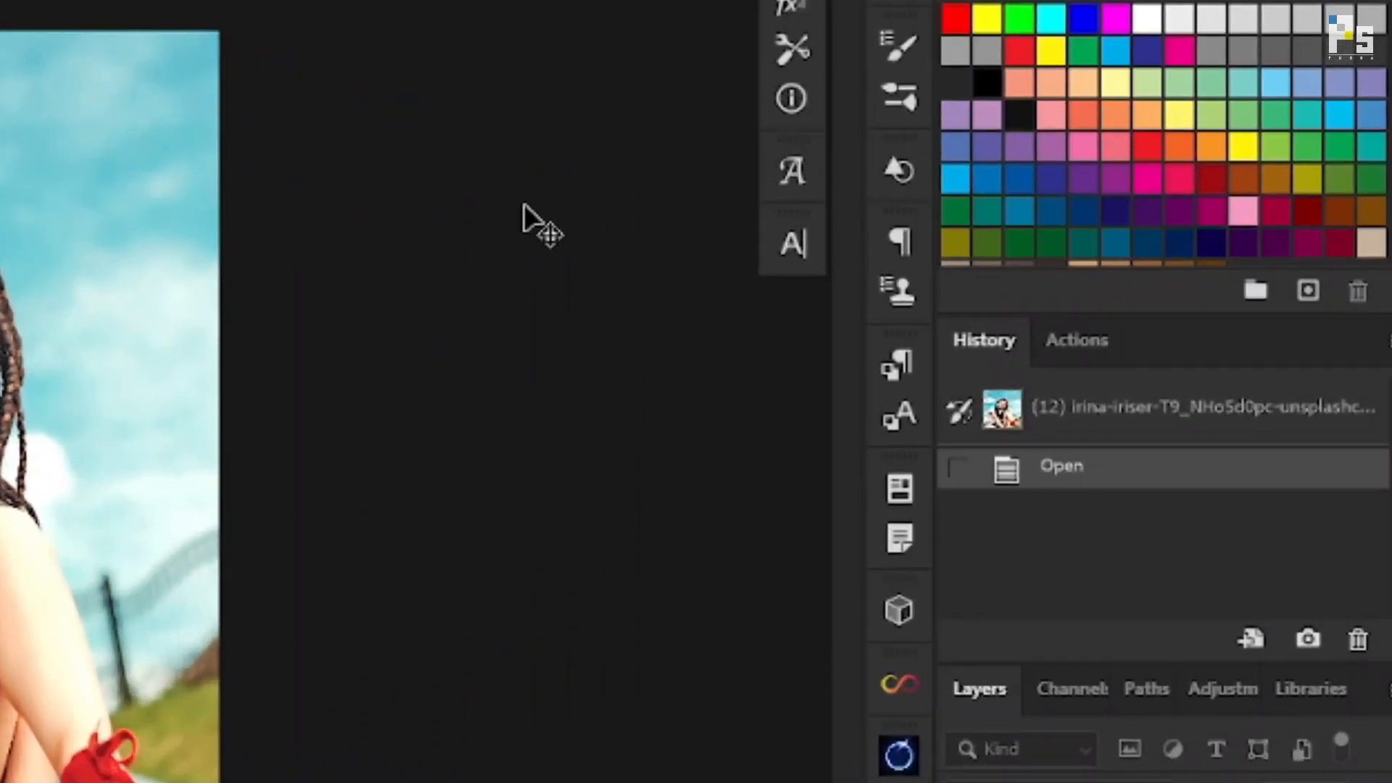
click(1070, 361)
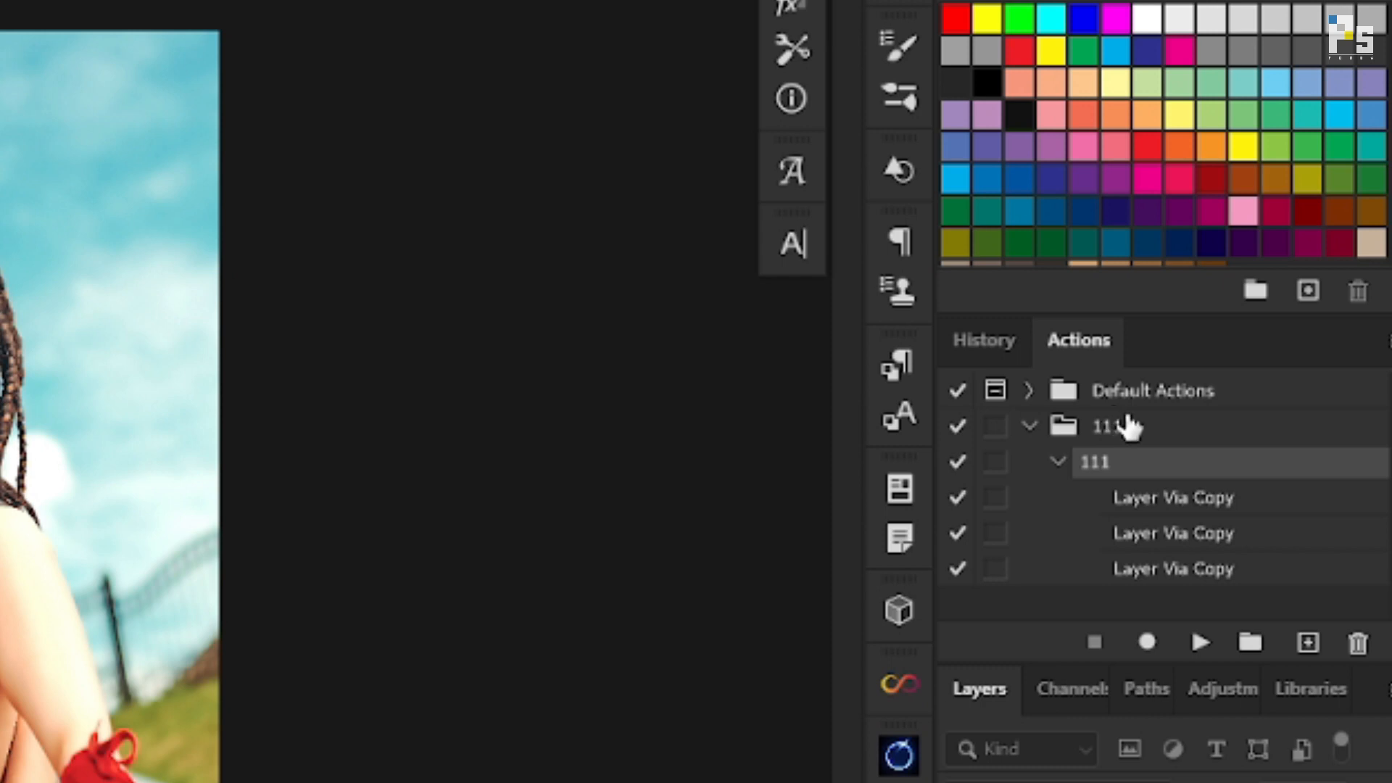
click(1137, 438)
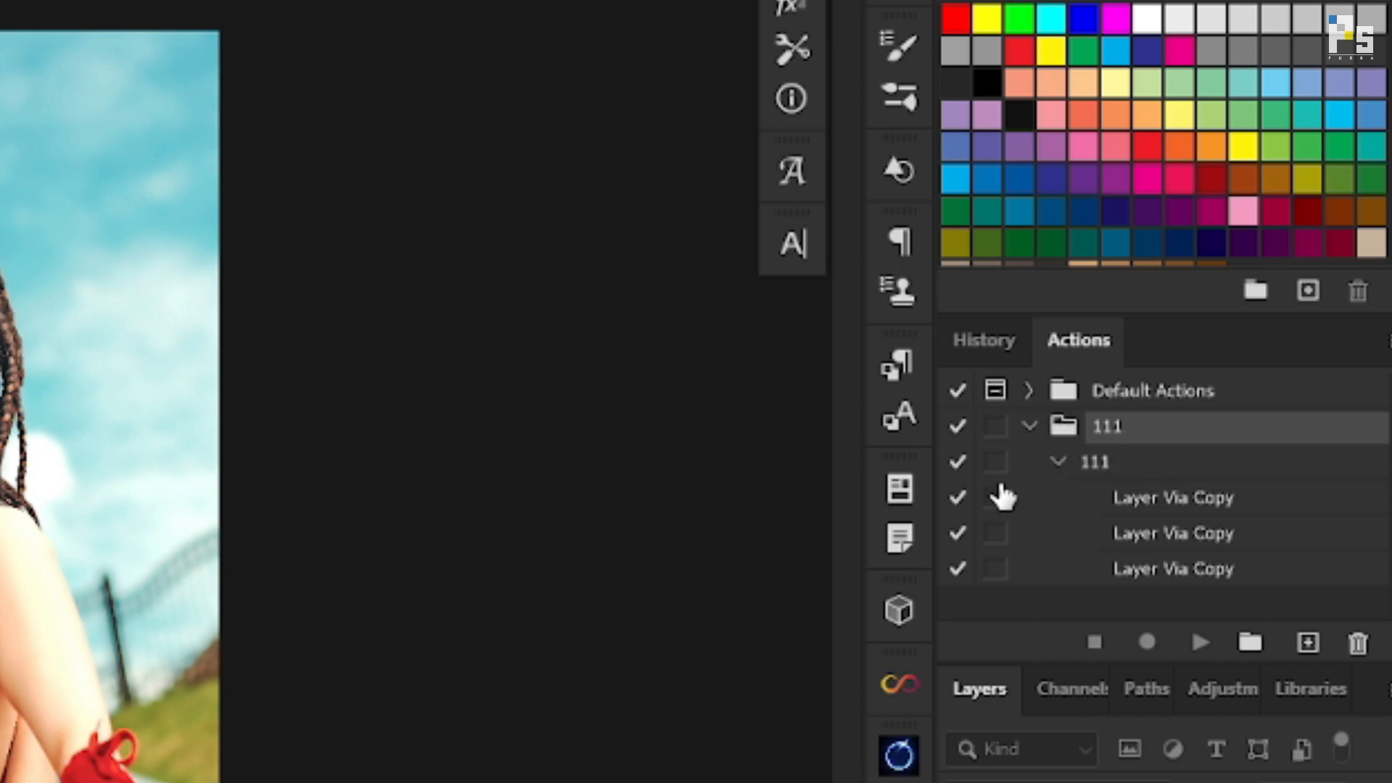
click(1135, 476)
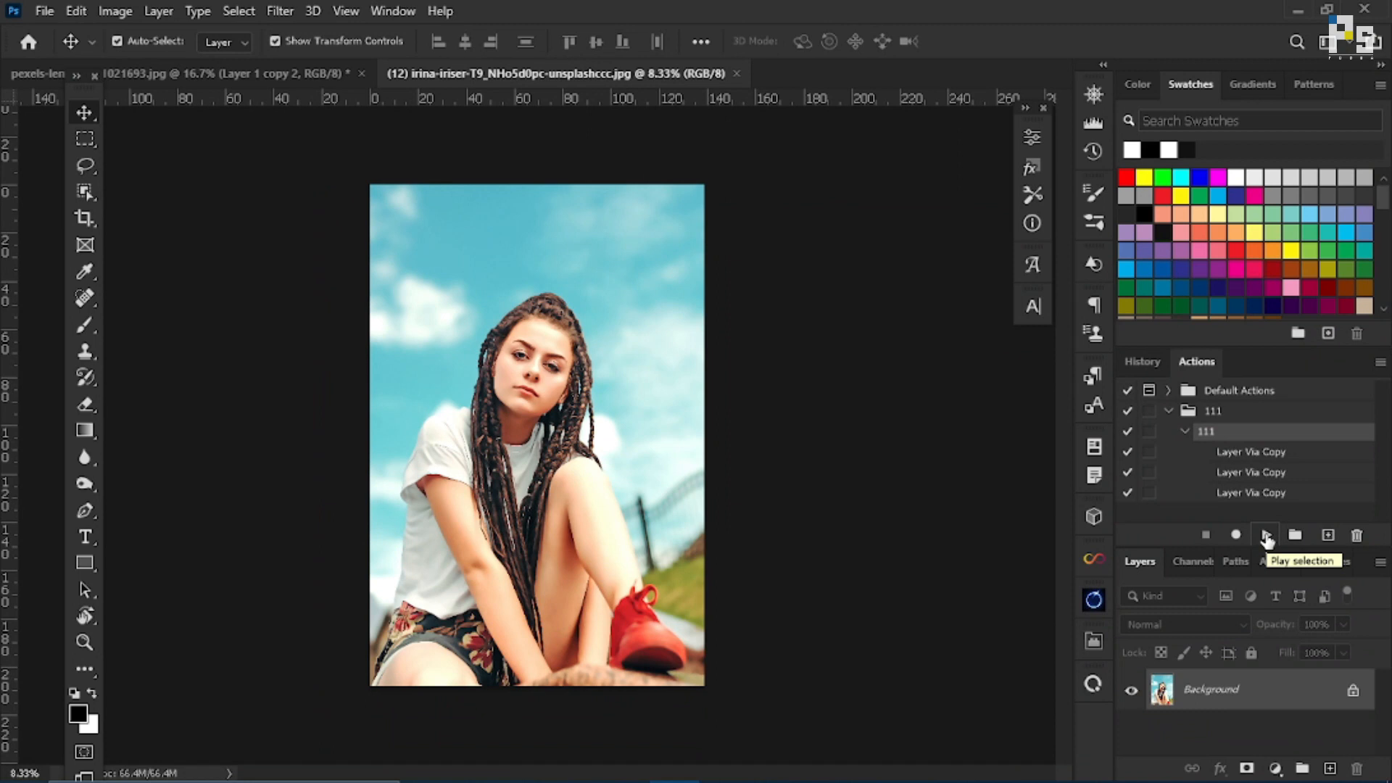
click(1266, 536)
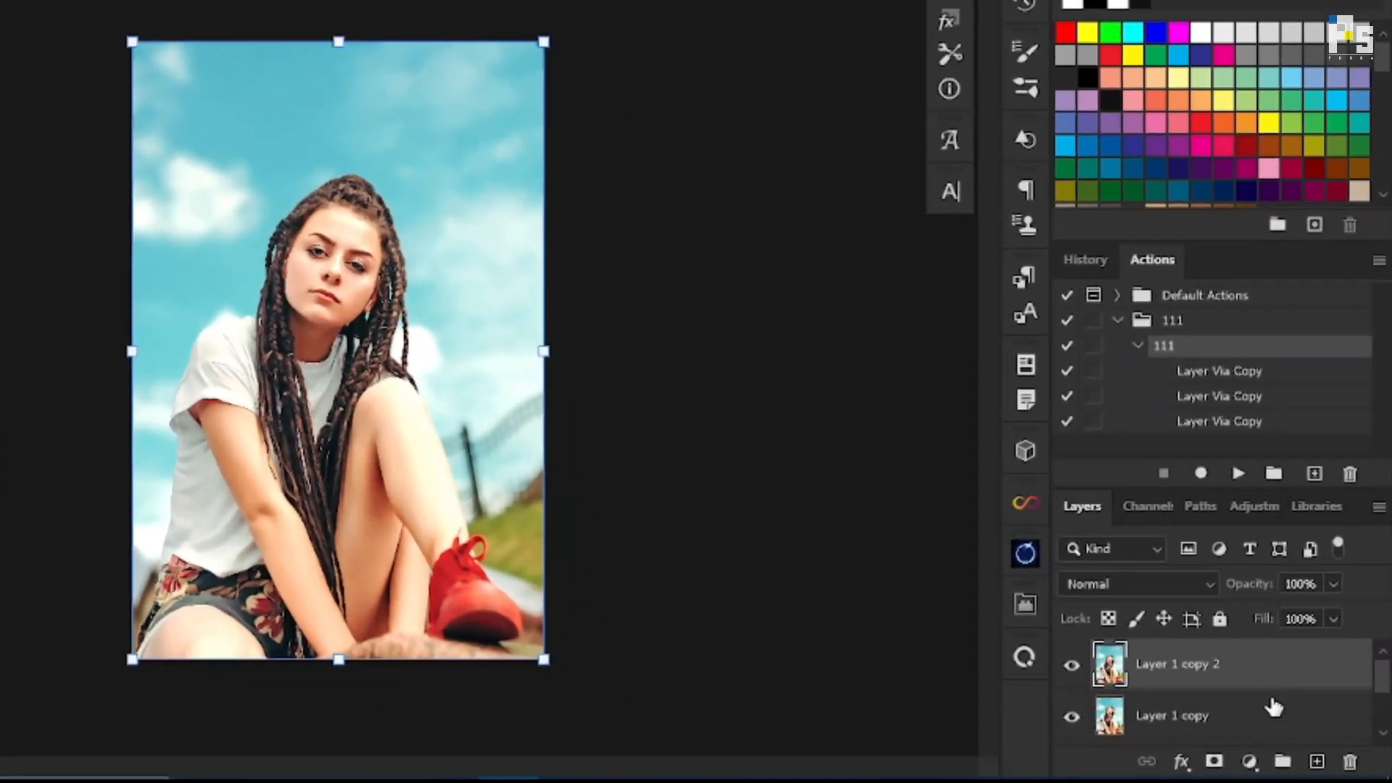
Enlarge the layer list and examine the Background and the layer copies made by the action.
scroll(1294, 731, down, 2)
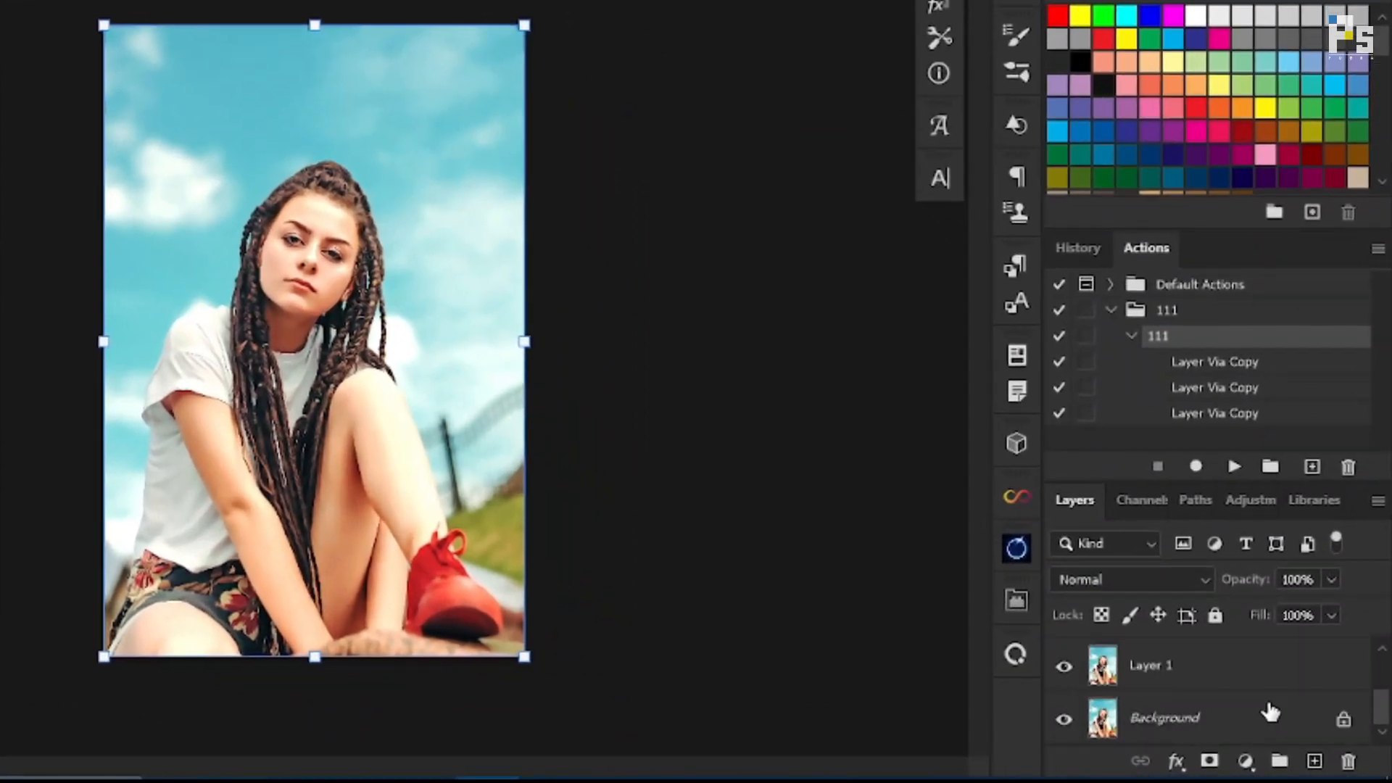
scroll(1269, 713, up, 2)
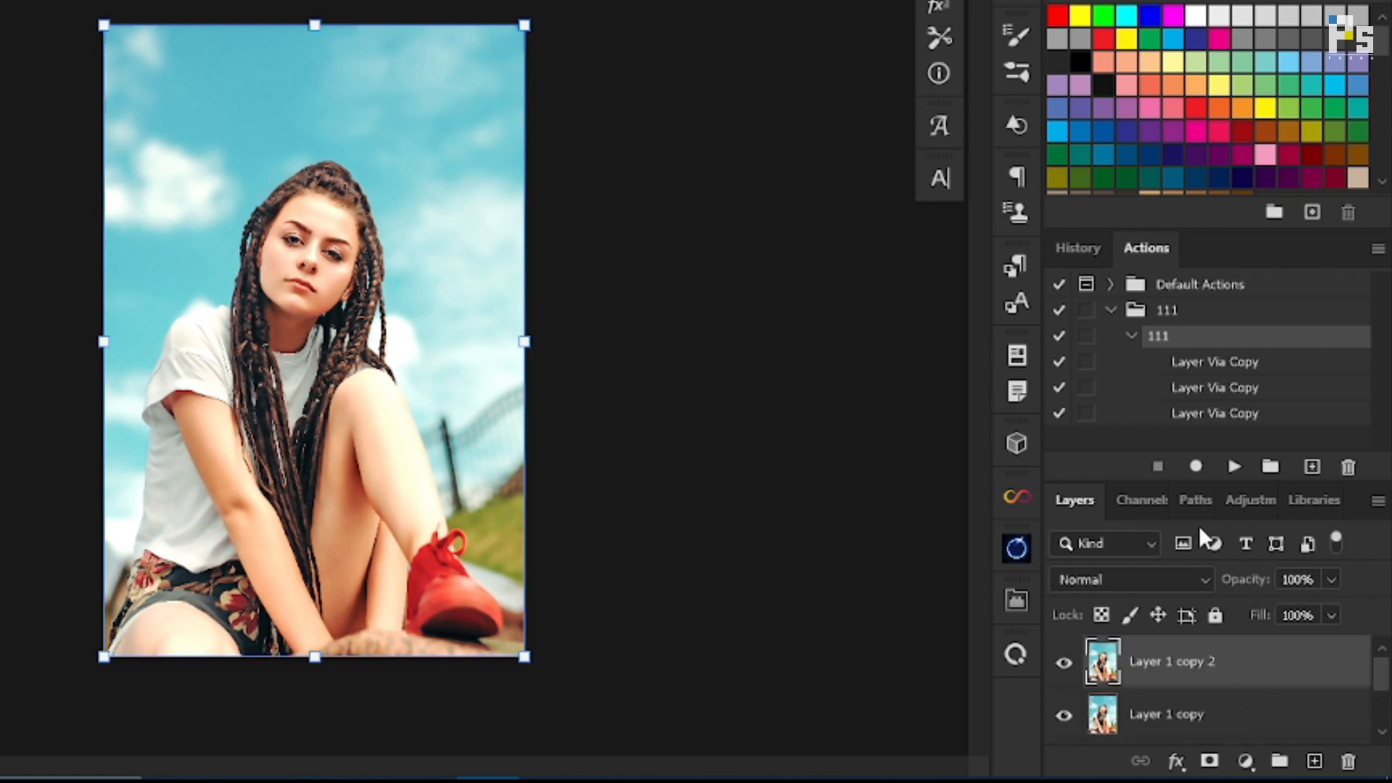
drag(1206, 479, 1206, 400)
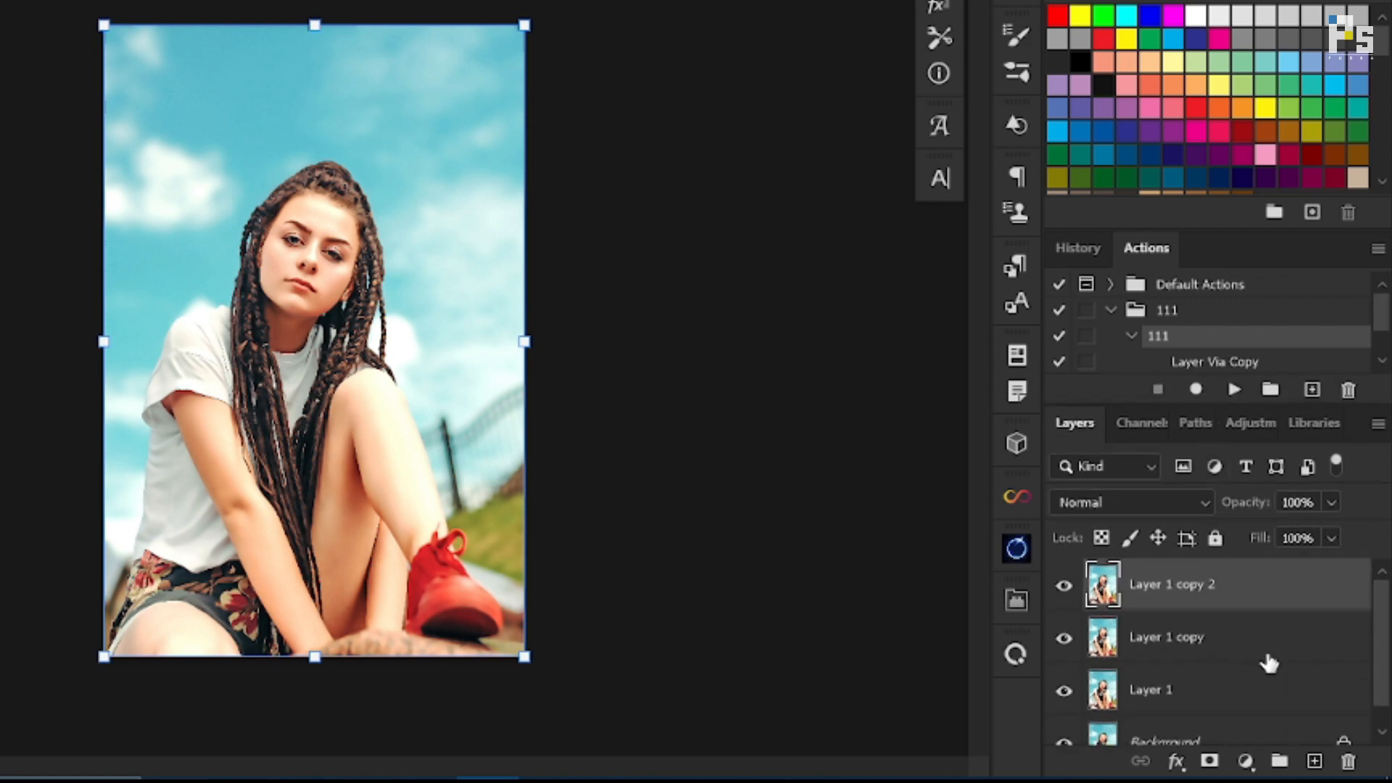
click(1208, 714)
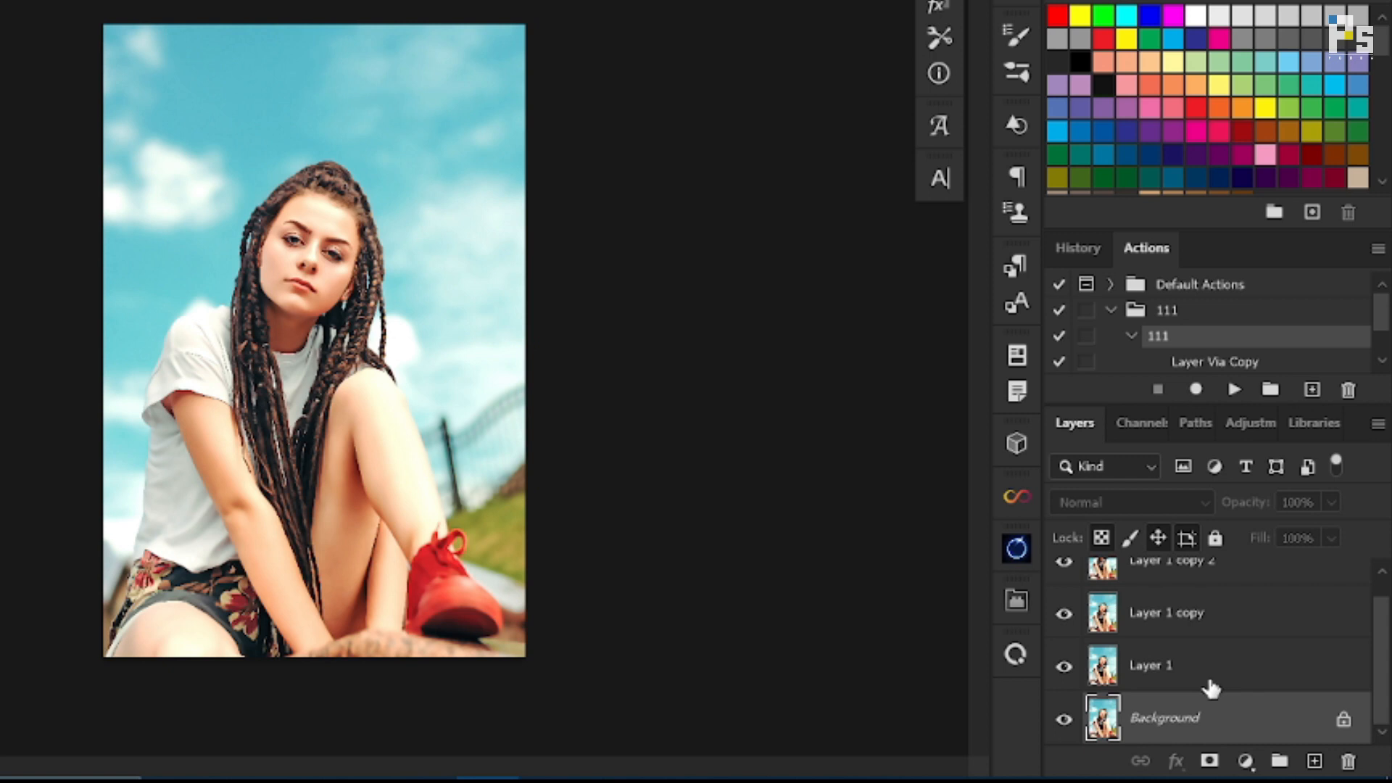
click(1215, 670)
click(1223, 621)
scroll(1224, 621, up, 1)
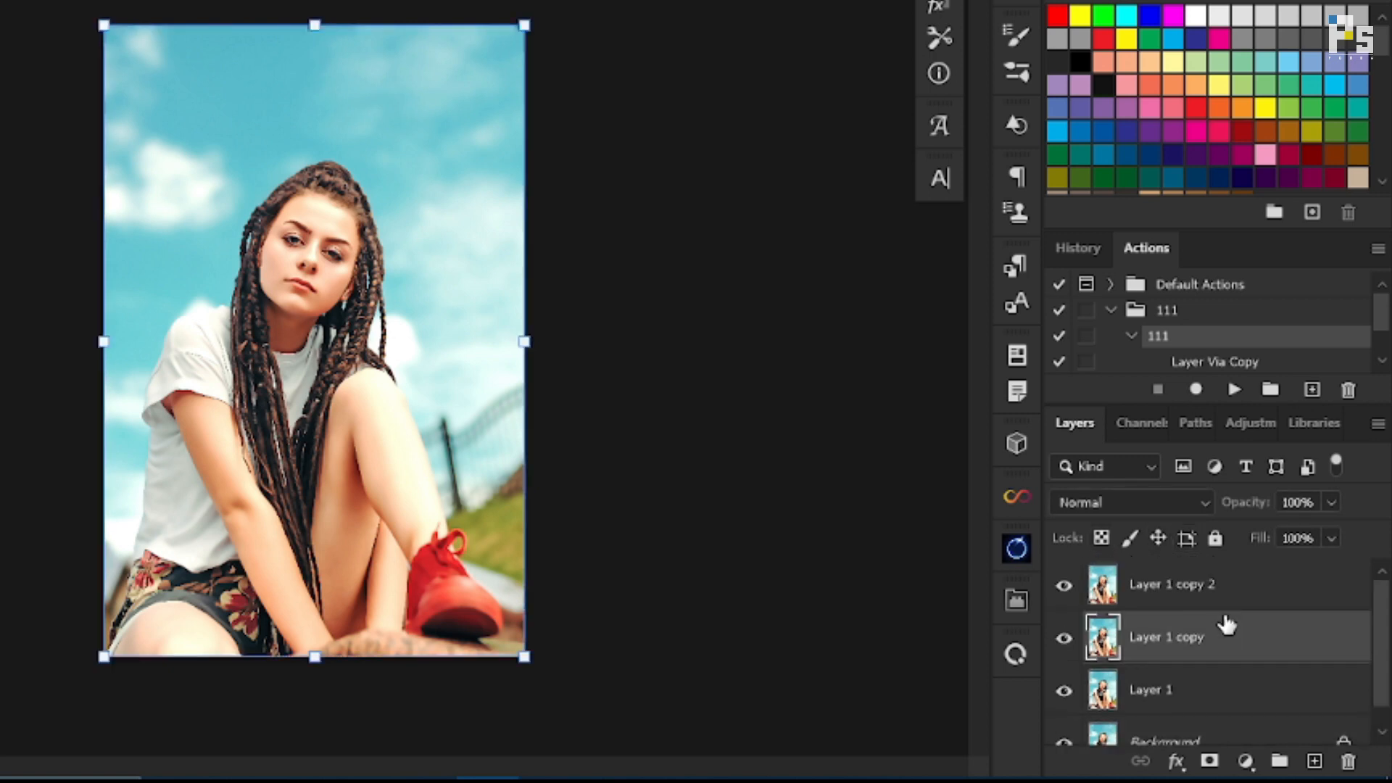
click(1242, 593)
scroll(1212, 698, down, 1)
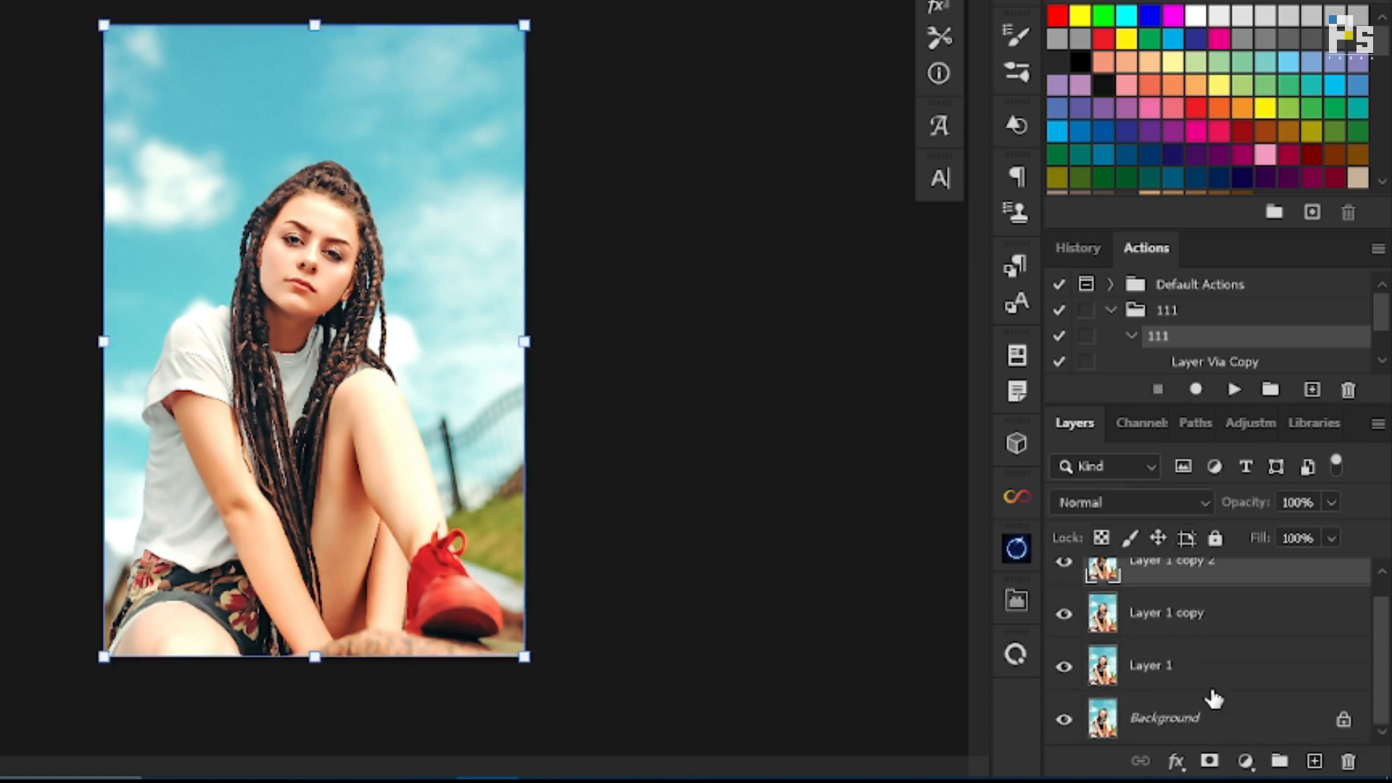
click(1212, 690)
click(1218, 628)
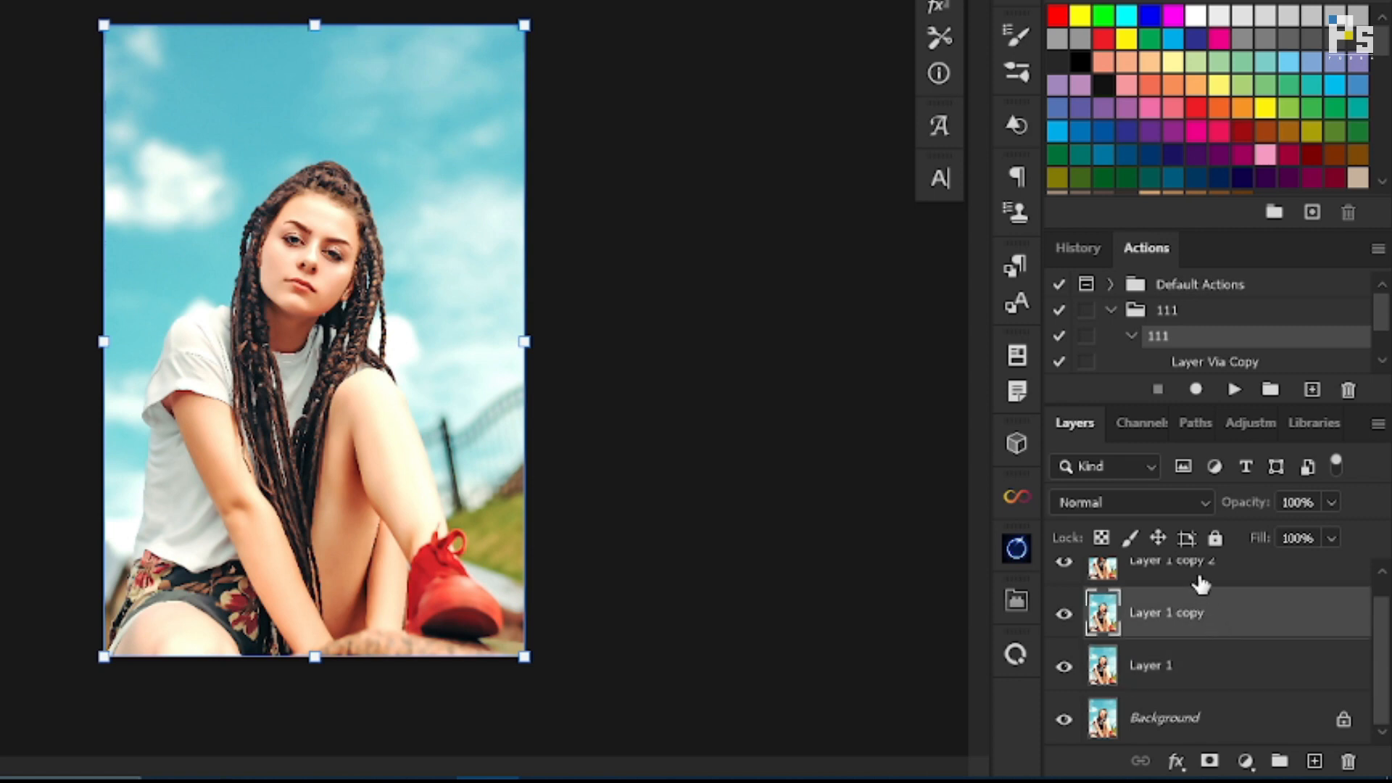
click(1200, 583)
scroll(1200, 584, up, 1)
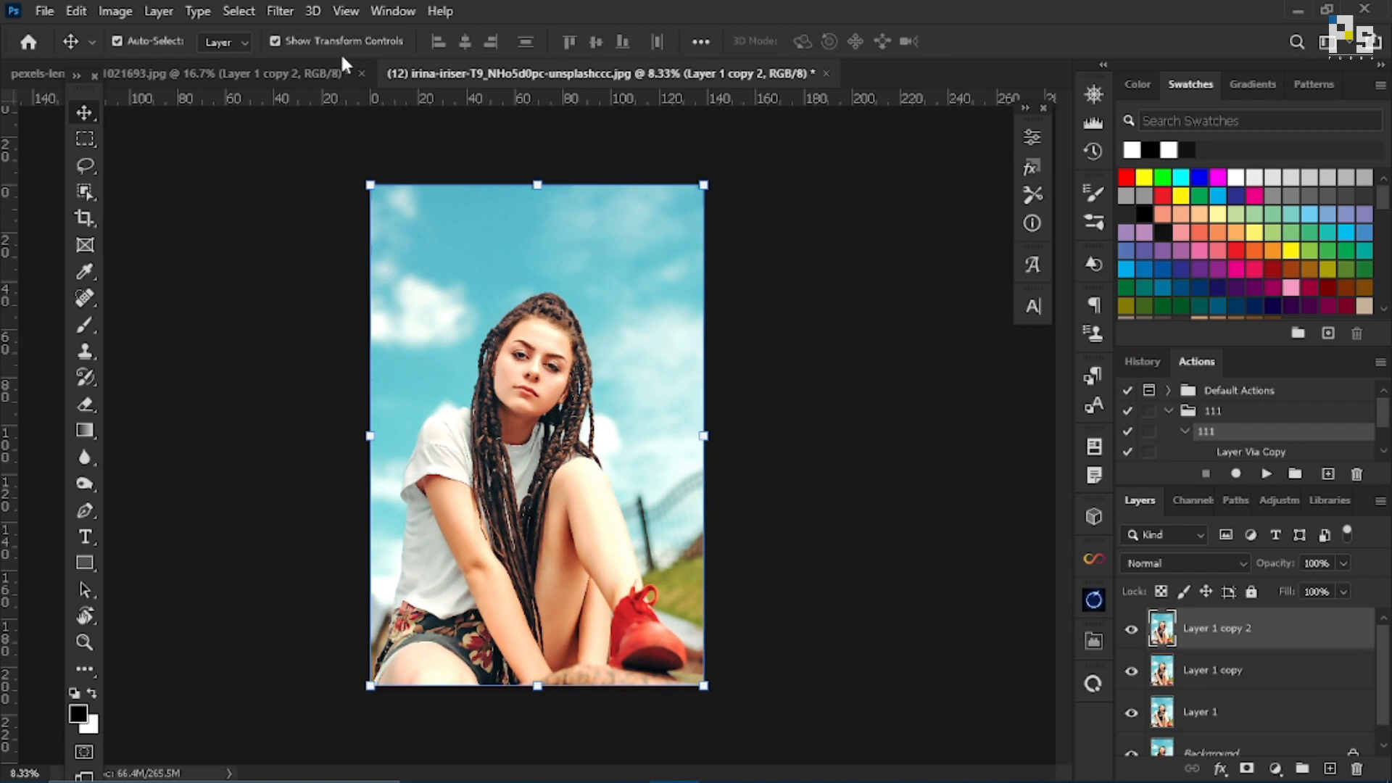
Open the Camera Raw filter on the braided woman's photo and set the hue of Yellows to +17, Greens to -21 and Aquas to +28.
click(280, 11)
mouse_move(313, 11)
click(322, 163)
scroll(1258, 316, down, 3)
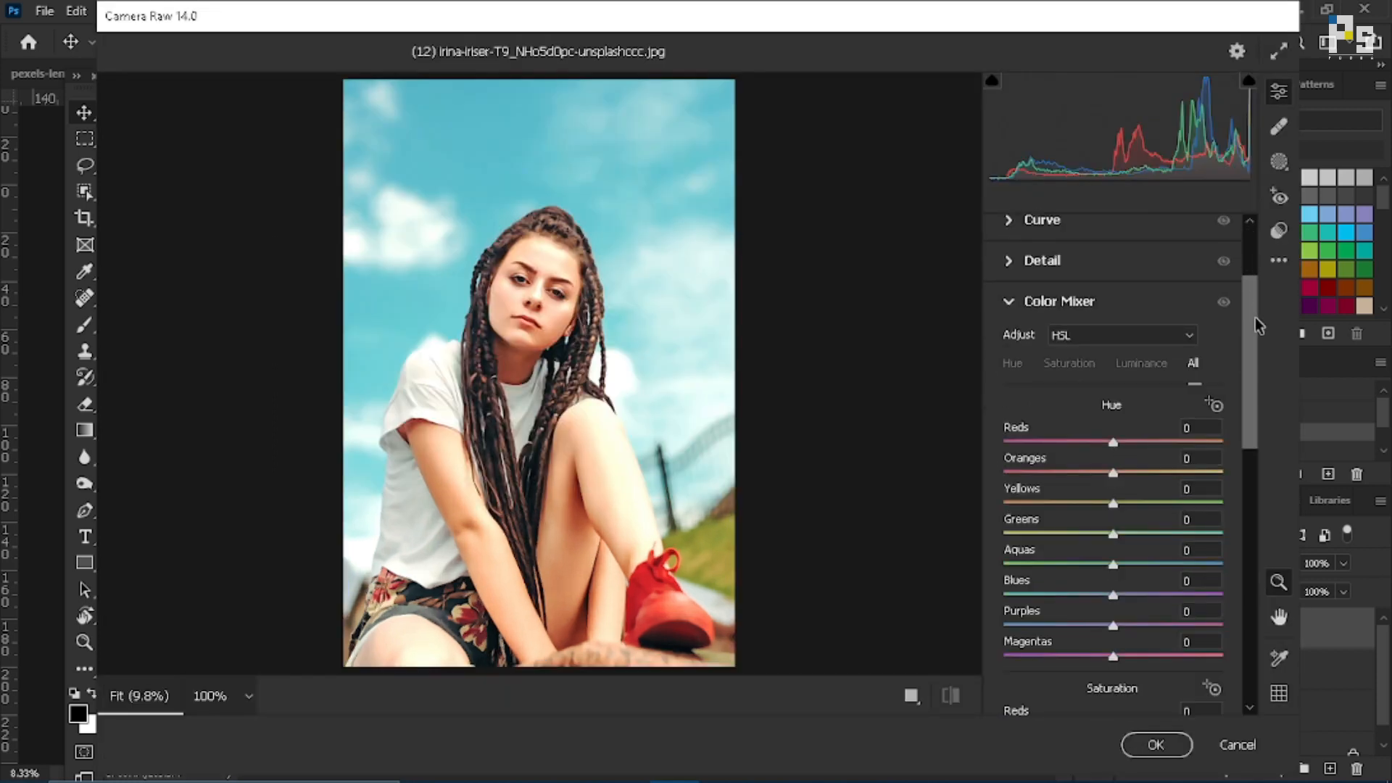
drag(1114, 505, 1144, 565)
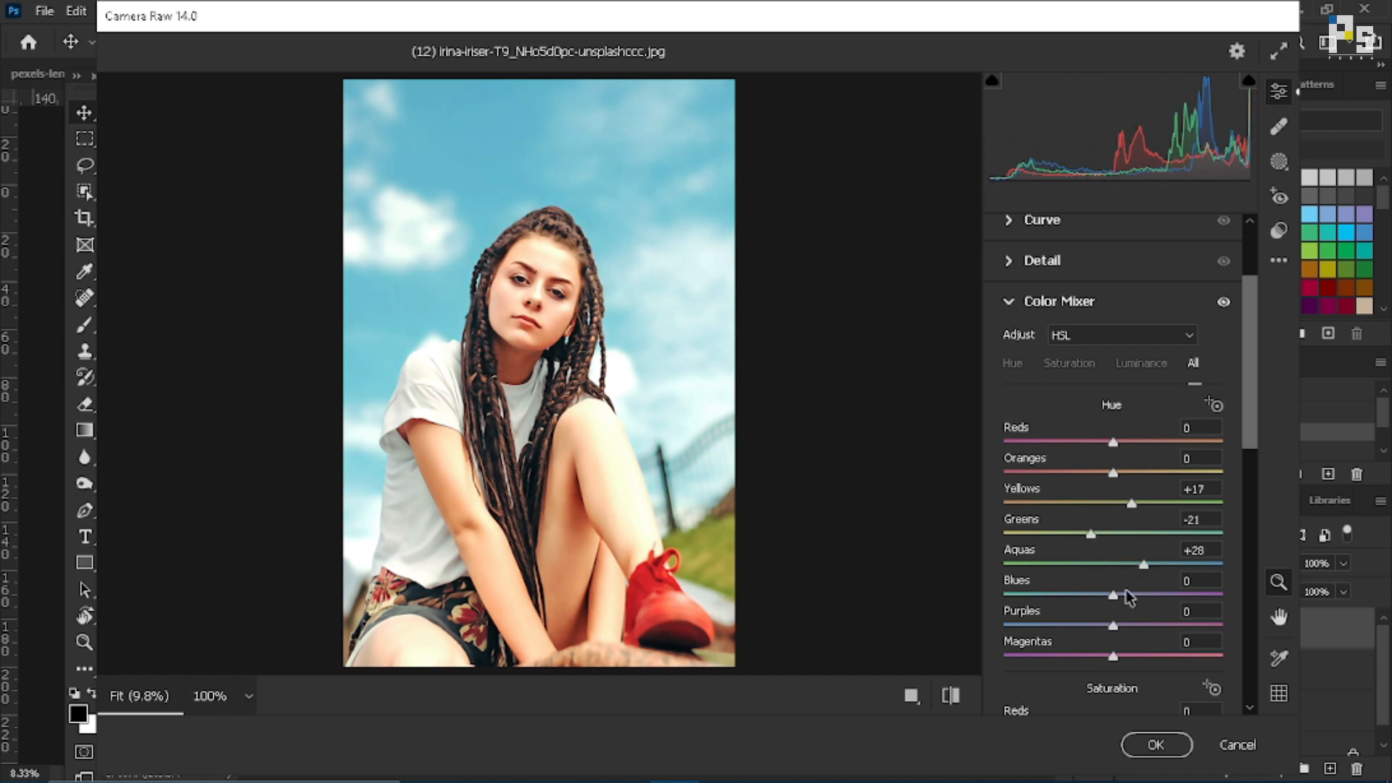
Set the Basic adjustments to Exposure -0.35 and Contrast -21, and apply the Camera Raw filter.
scroll(1044, 262, up, 3)
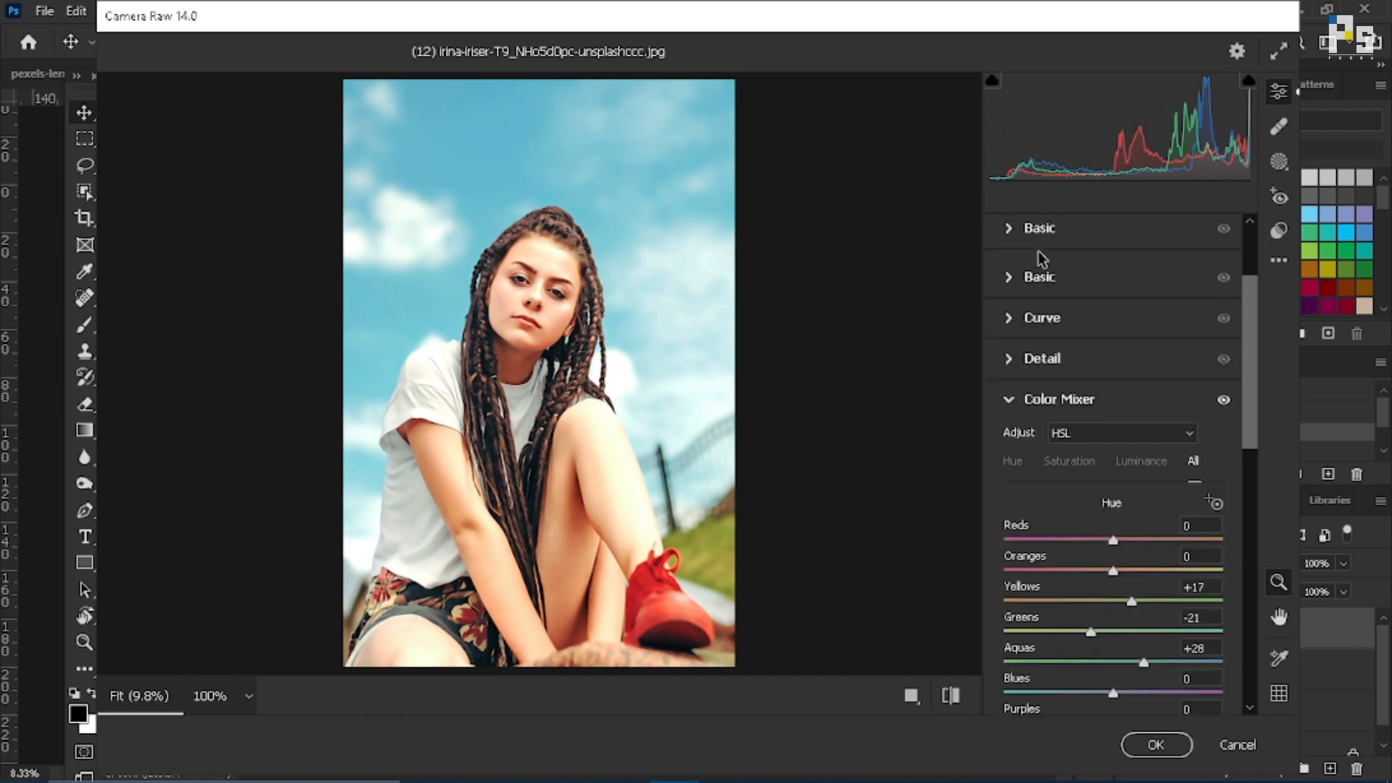
click(1009, 277)
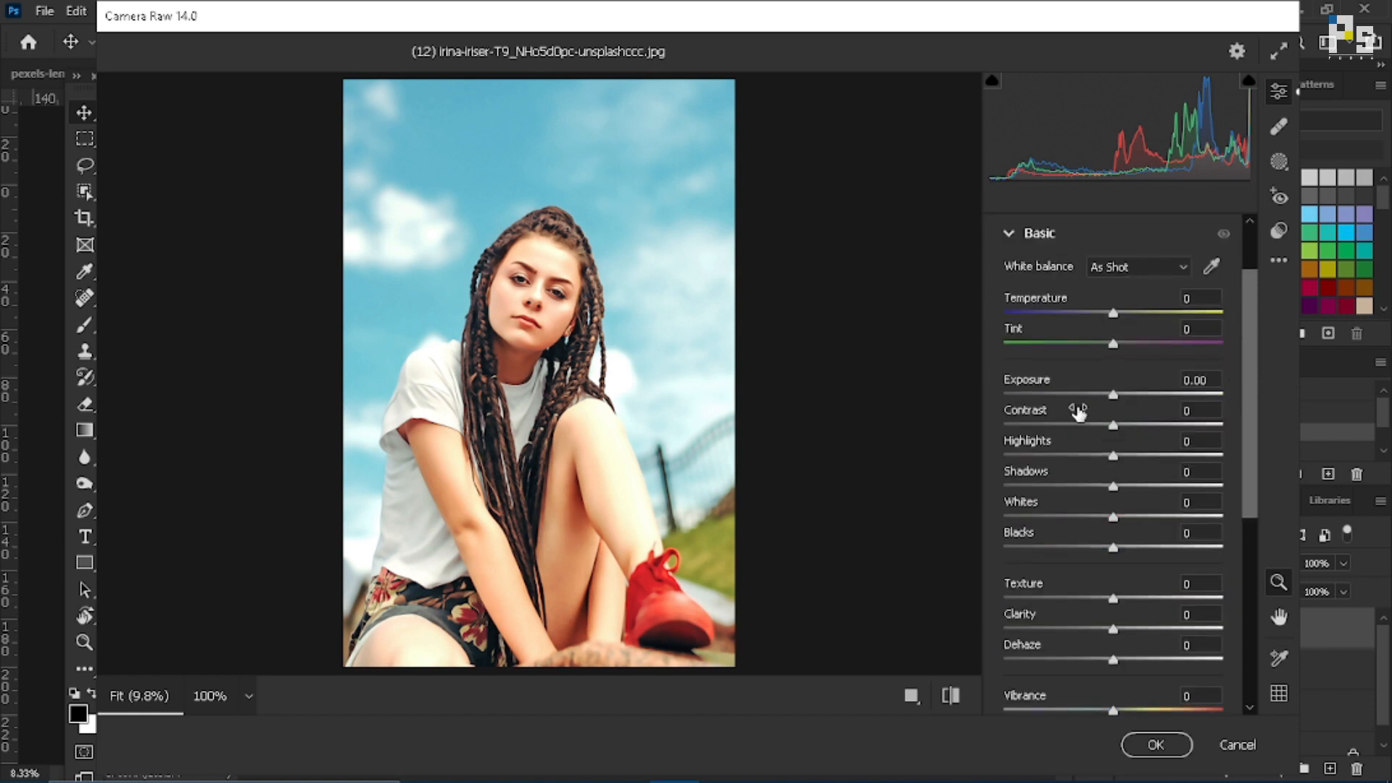
drag(1109, 426, 1101, 398)
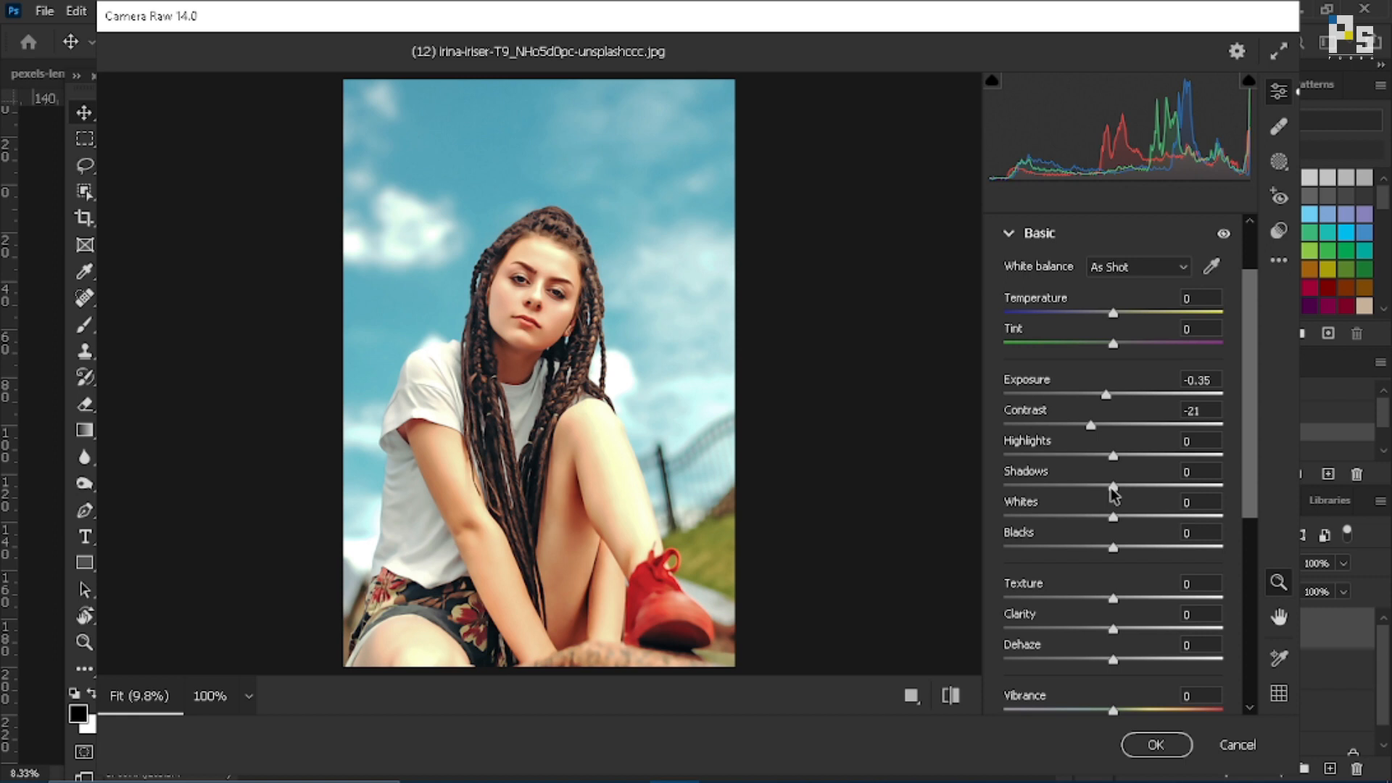
mouse_move(1227, 154)
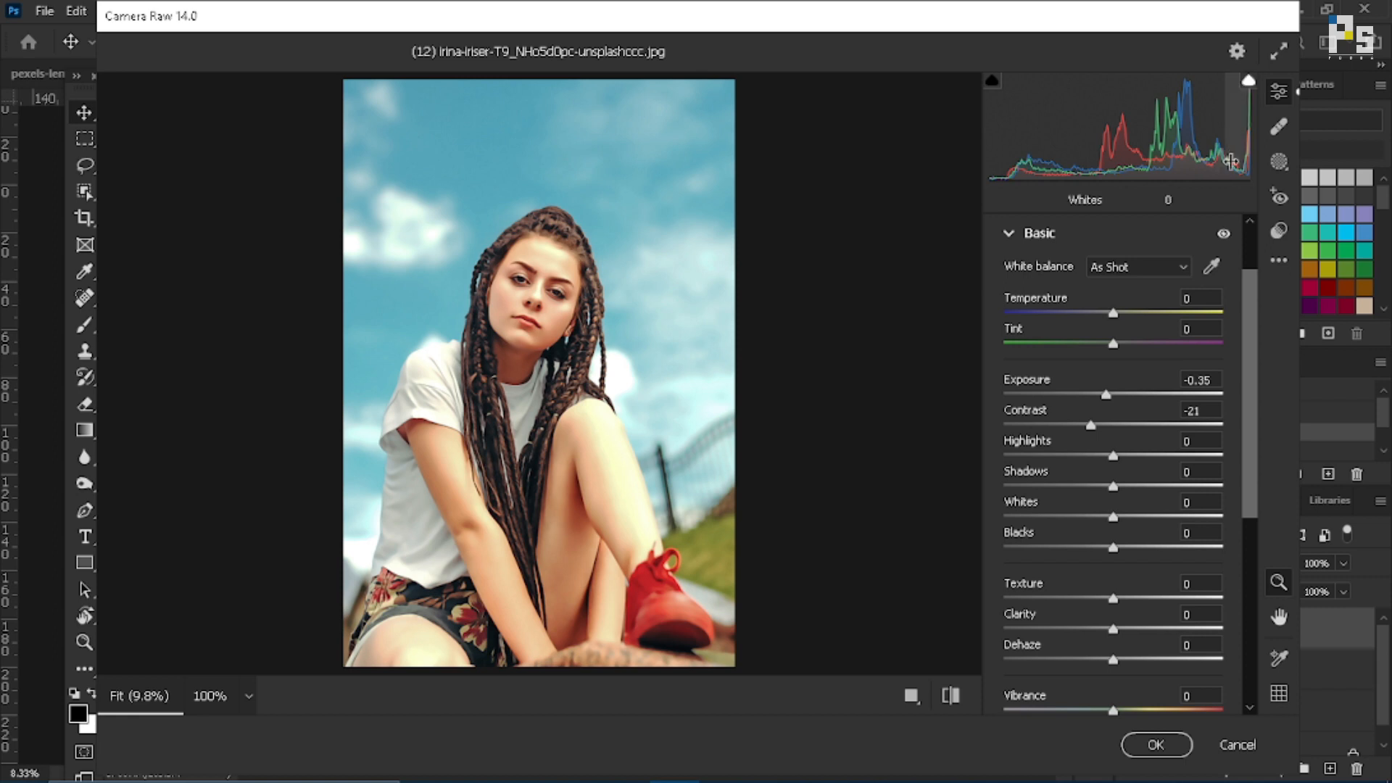
click(1153, 746)
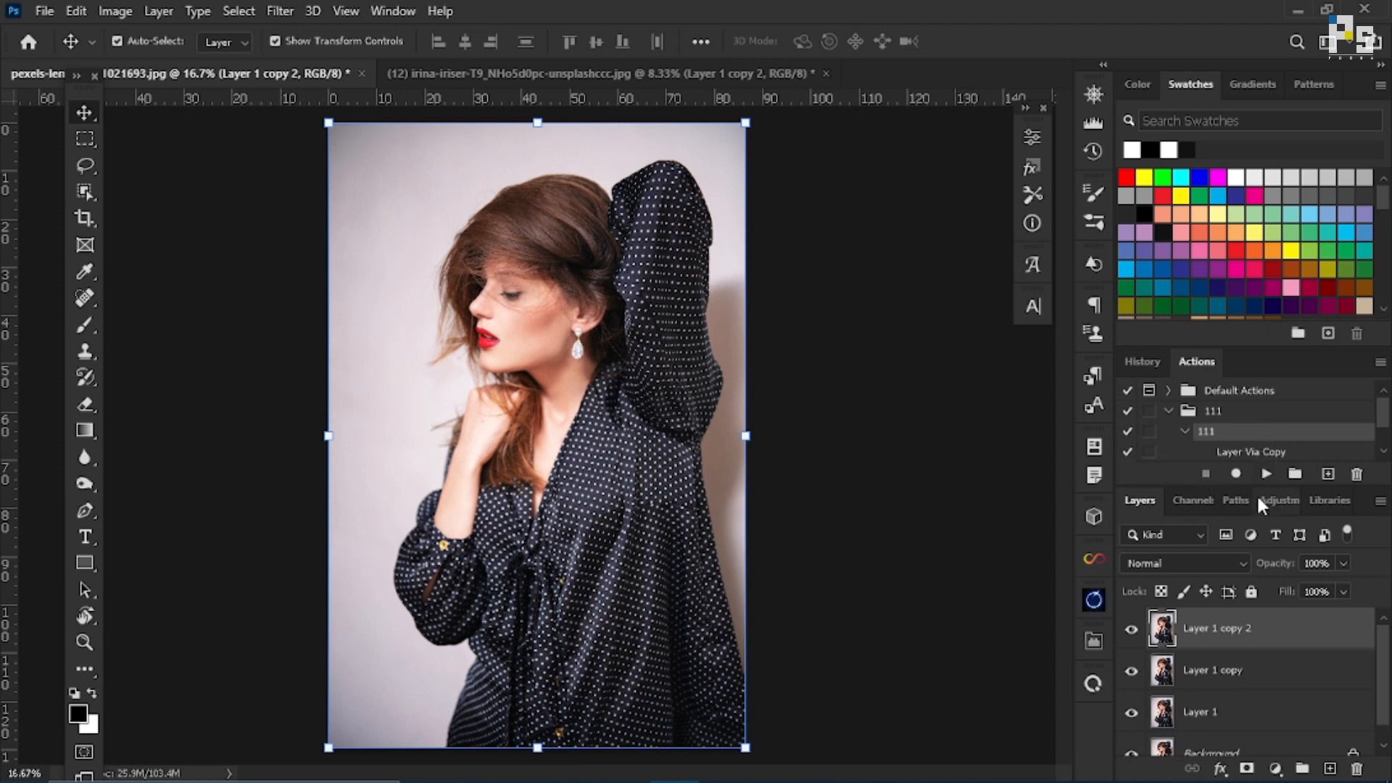
Enlarge the action list and collapse action 111 together with its set 111.
drag(1269, 487, 1268, 537)
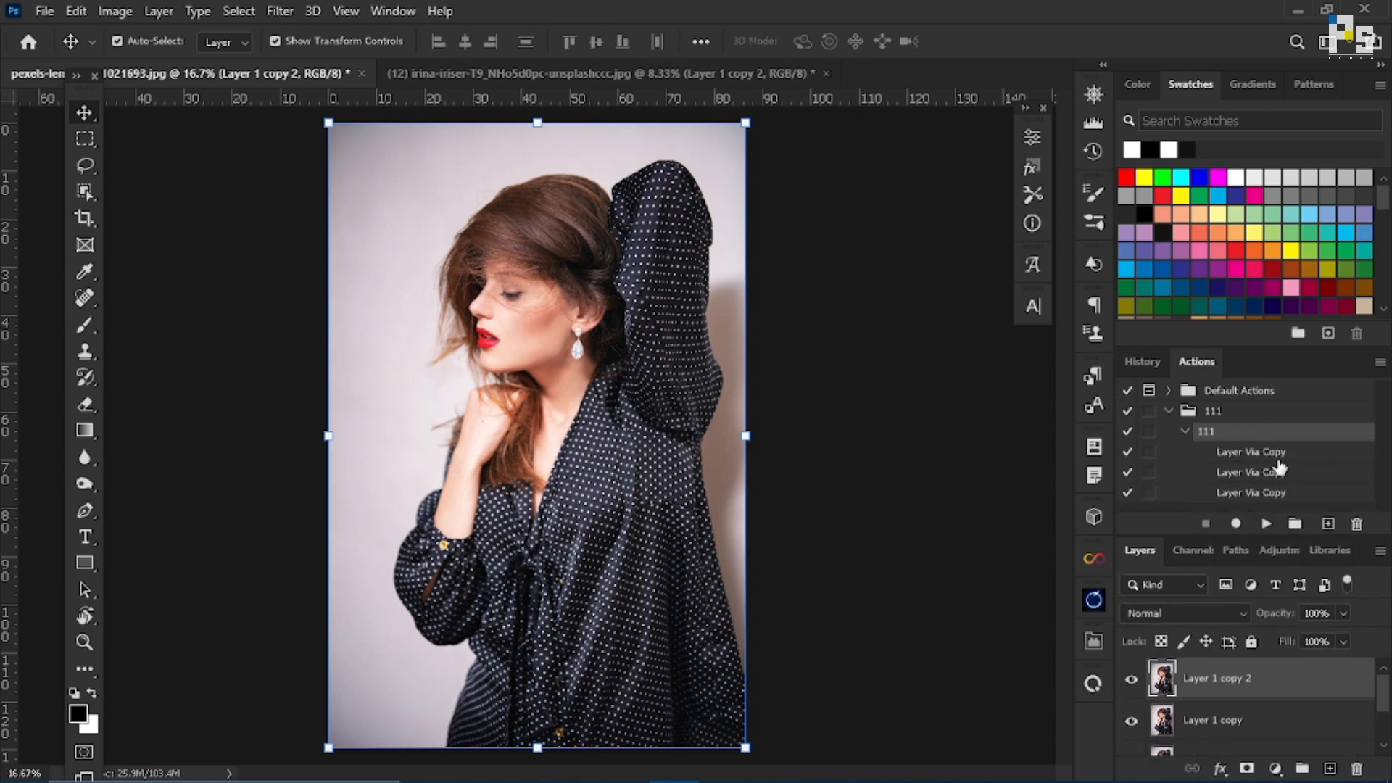
click(1184, 431)
click(1167, 411)
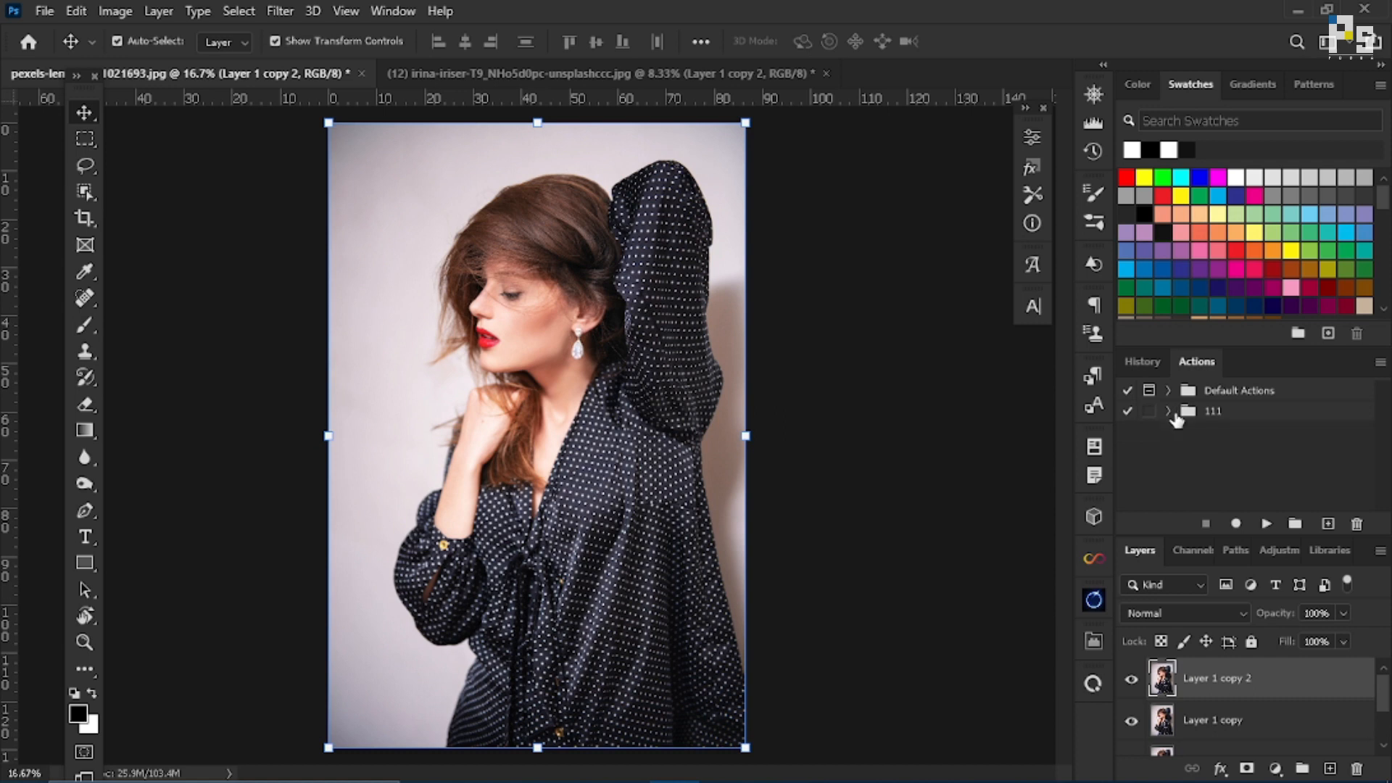
Delete the Default Actions set and the 111 set from the action list.
click(1298, 391)
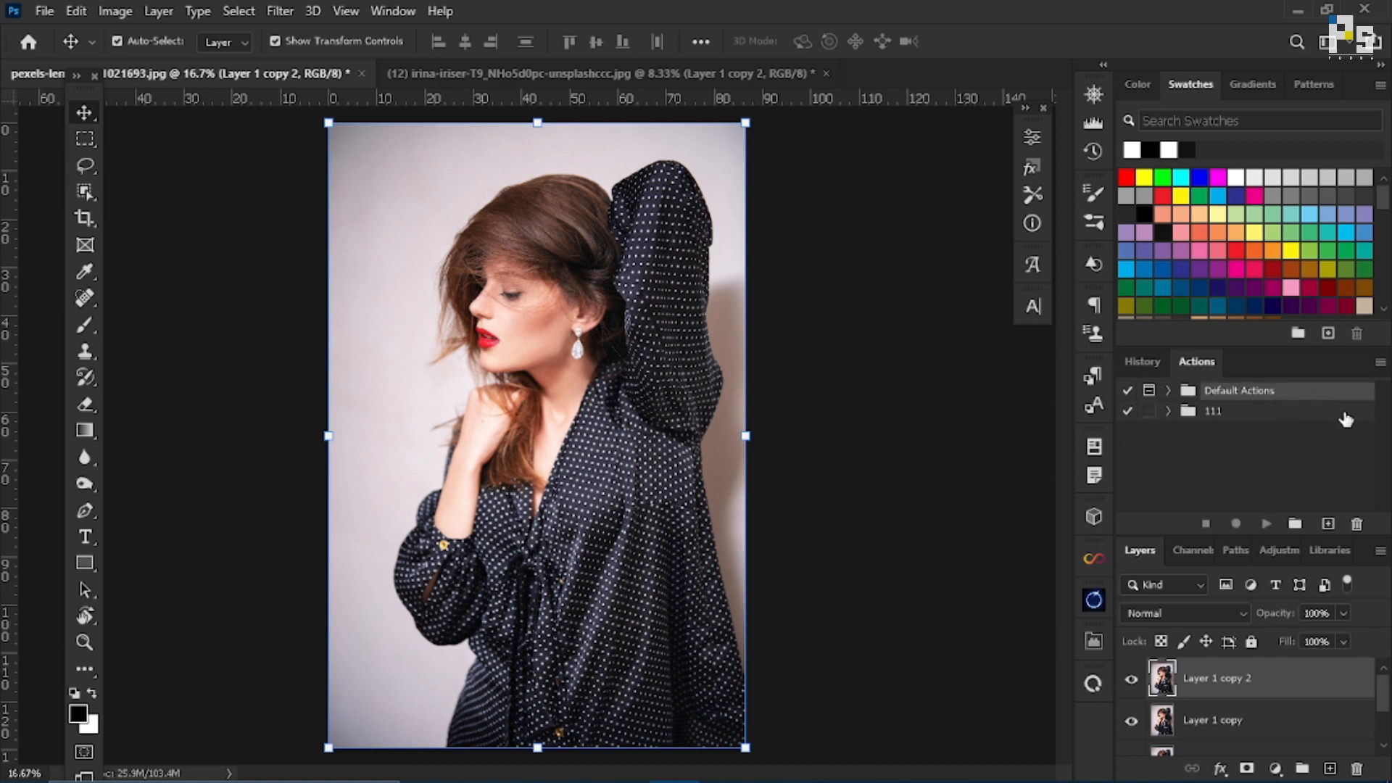
click(1360, 523)
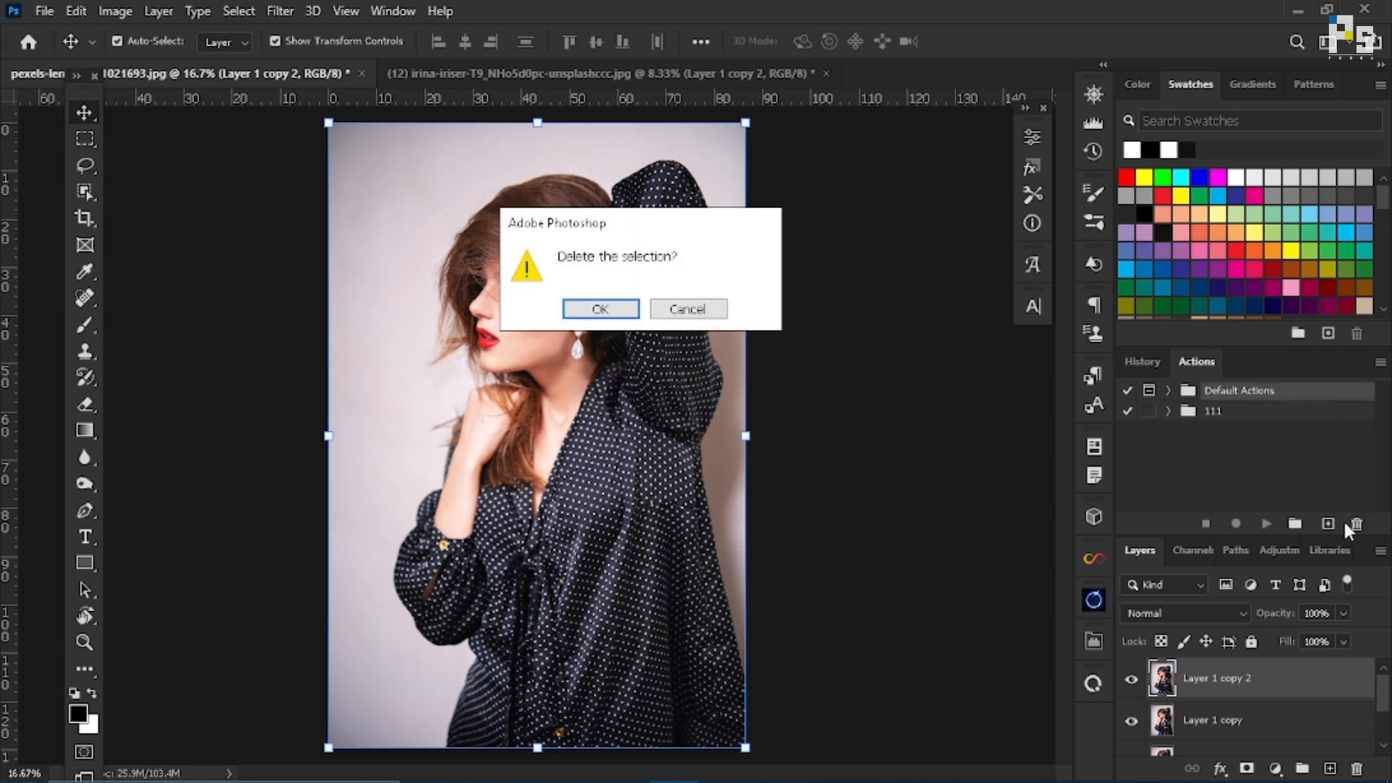
click(584, 310)
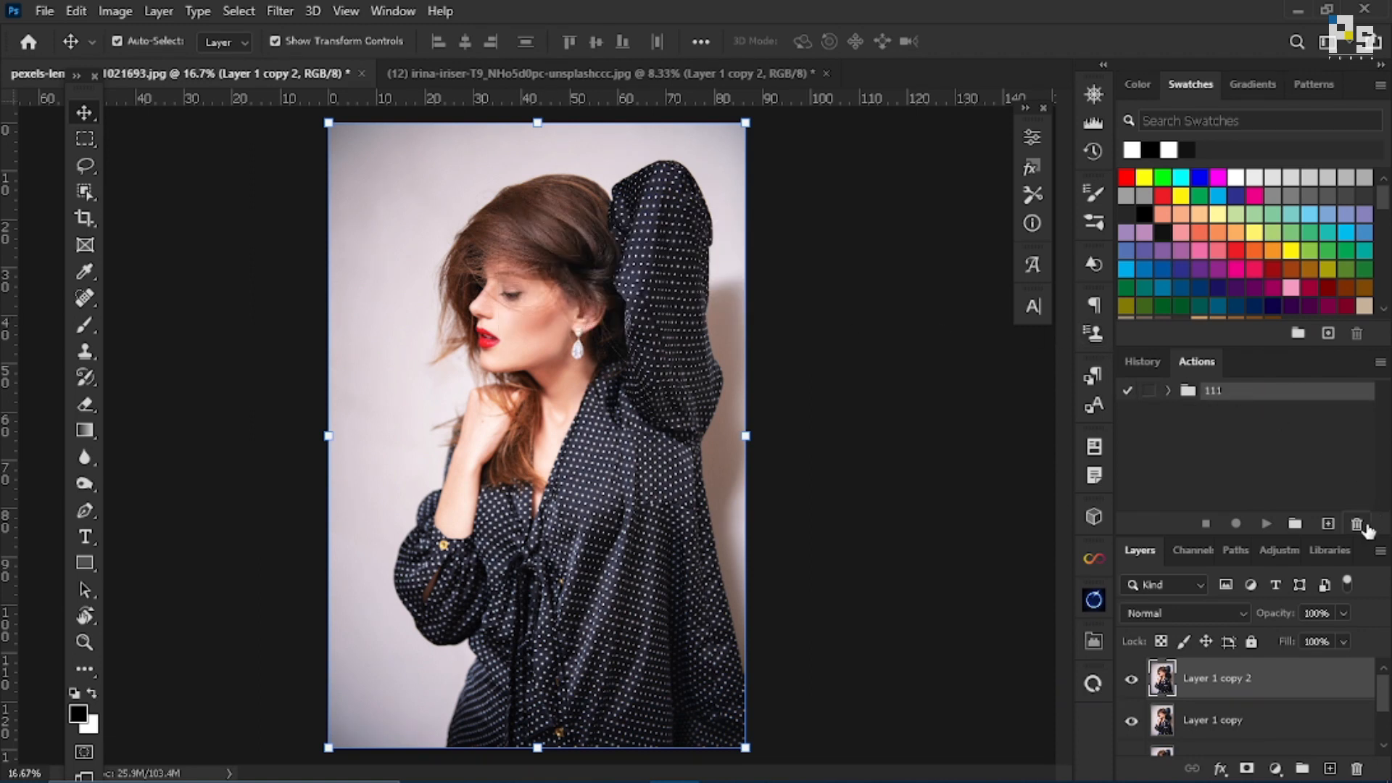
click(1358, 525)
click(604, 304)
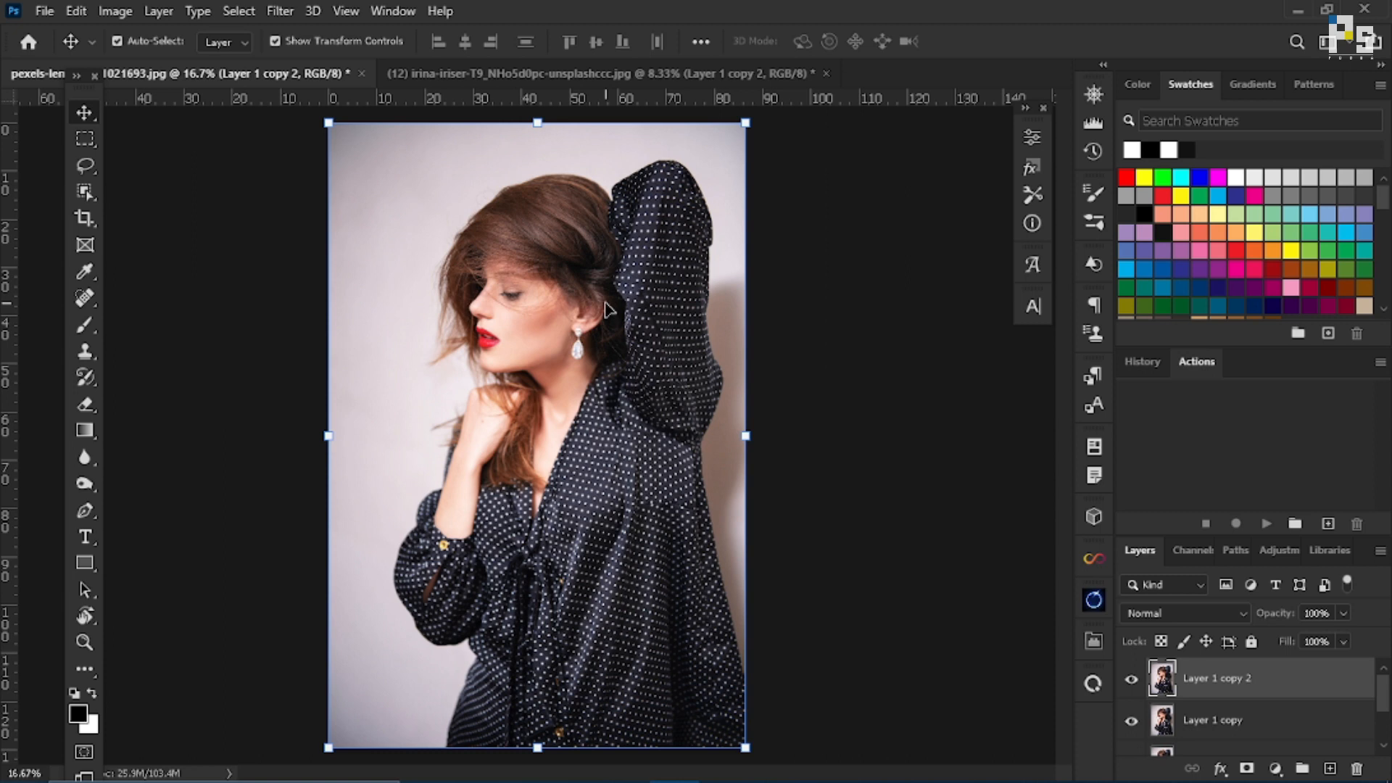
Switch to File Explorer, open the ATN folder in New folder (16), and load both Modista - Photoshop Action files into Photoshop's action list.
mouse_move(846, 771)
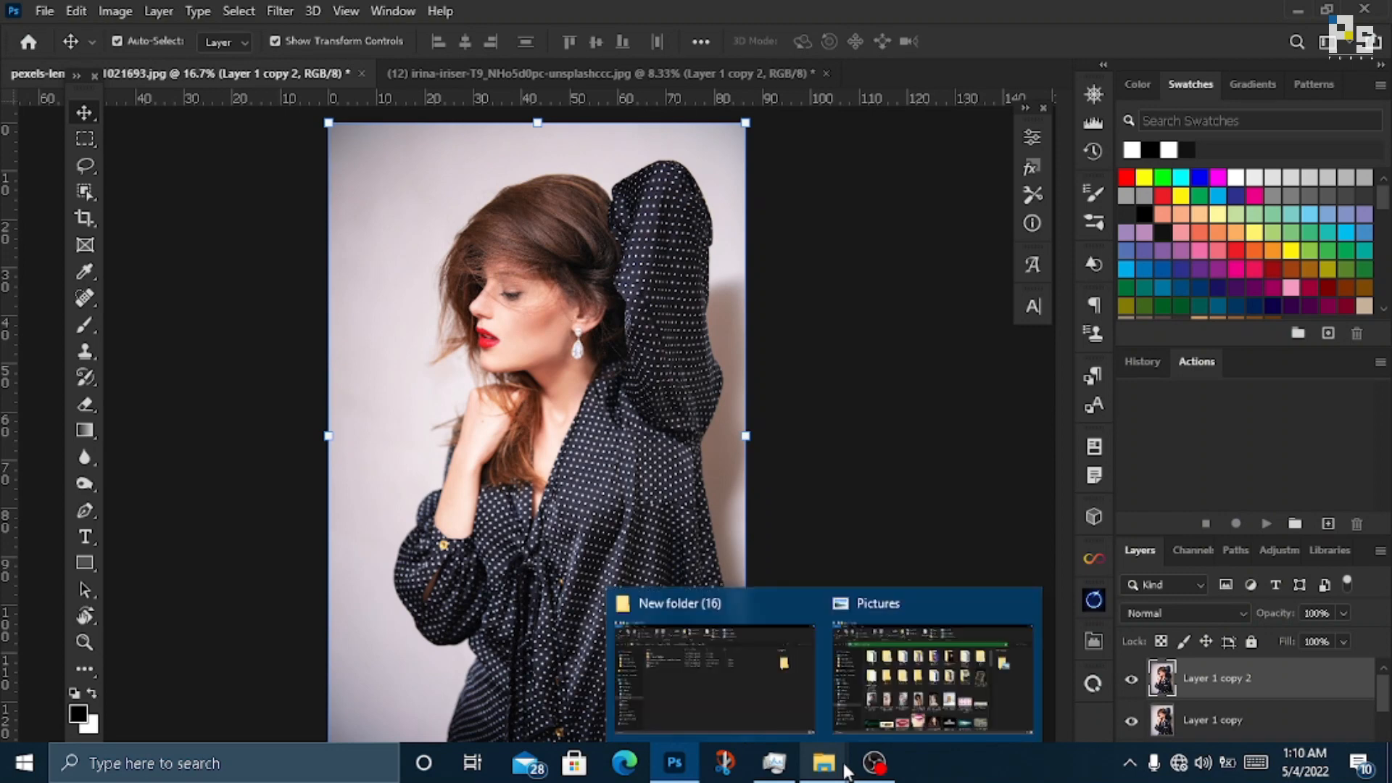
click(772, 698)
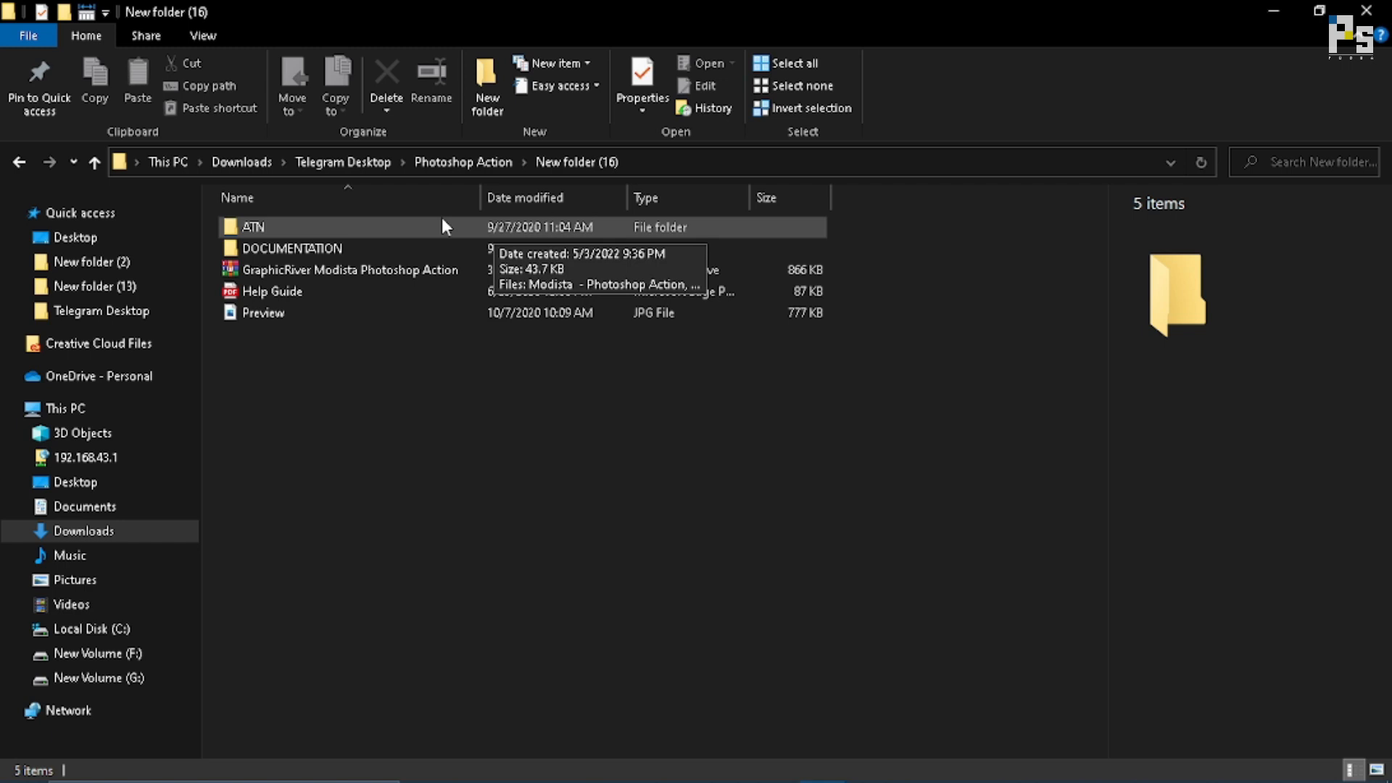
double_click(367, 217)
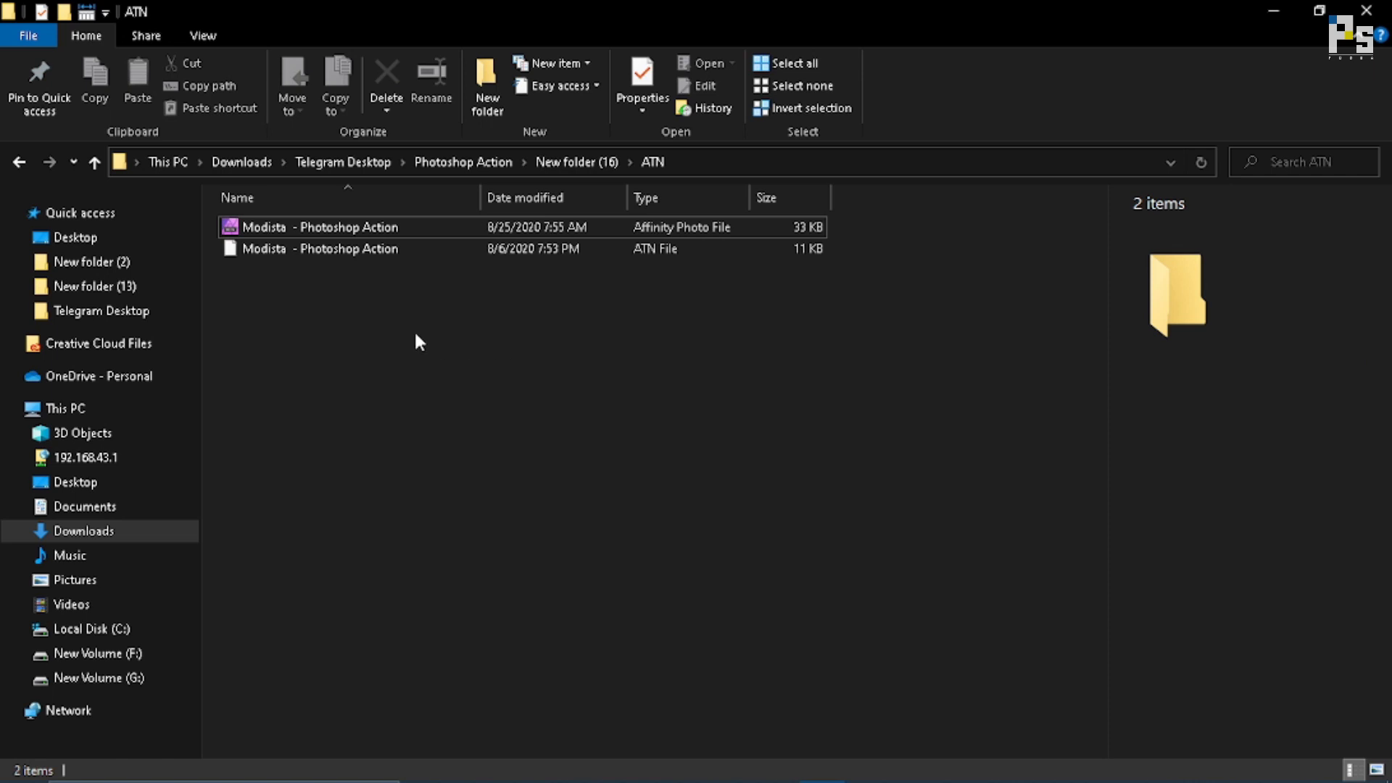
drag(431, 284, 471, 231)
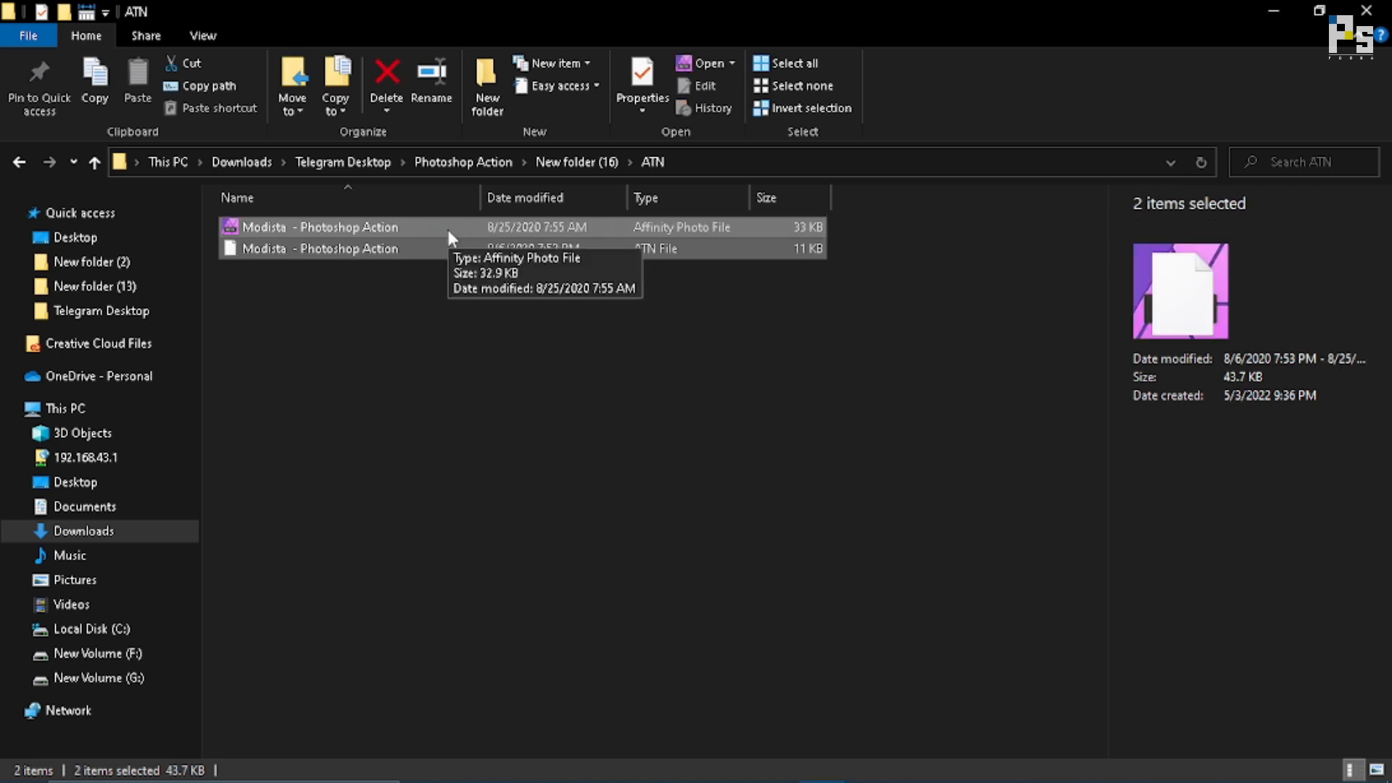
drag(444, 229, 1236, 458)
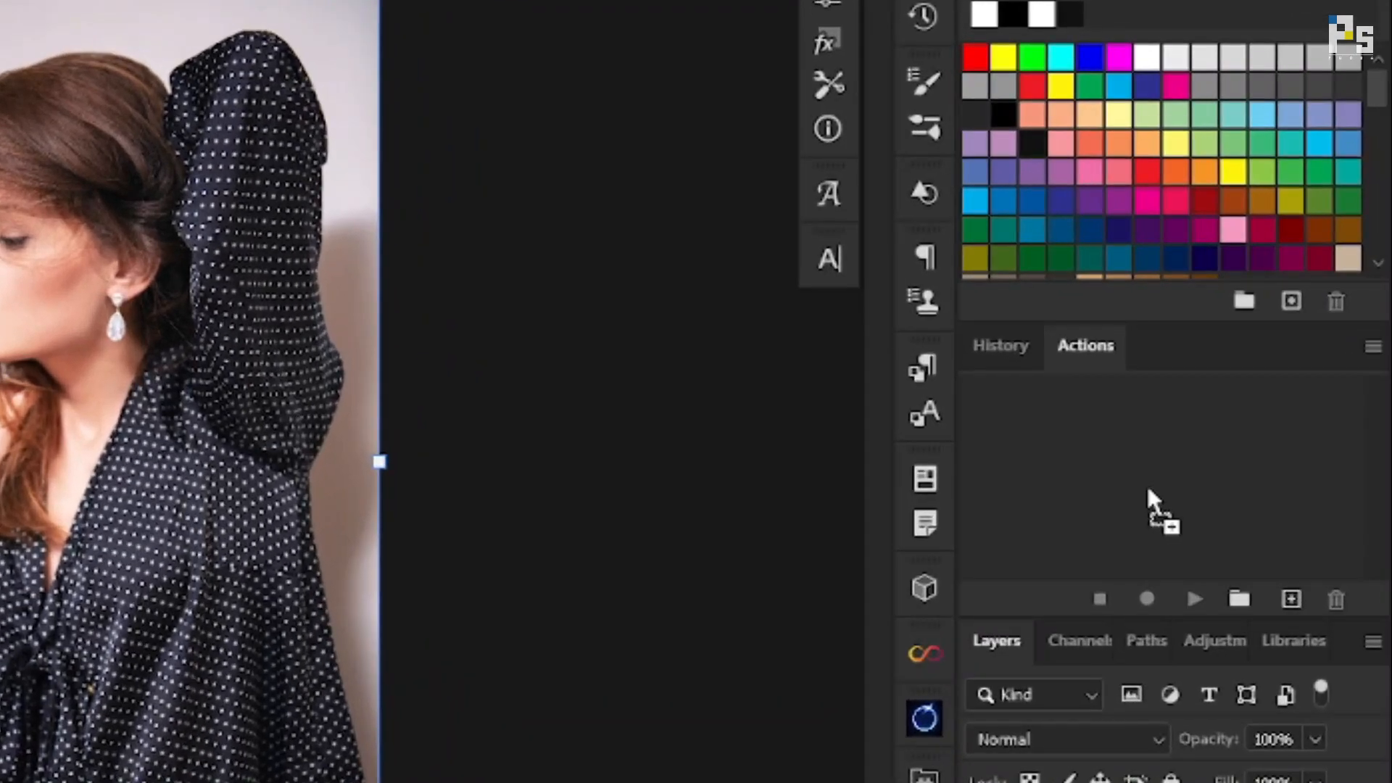
mouse_move(1147, 490)
mouse_down()
mouse_move(1193, 466)
mouse_move(1199, 485)
mouse_move(1170, 487)
mouse_up()
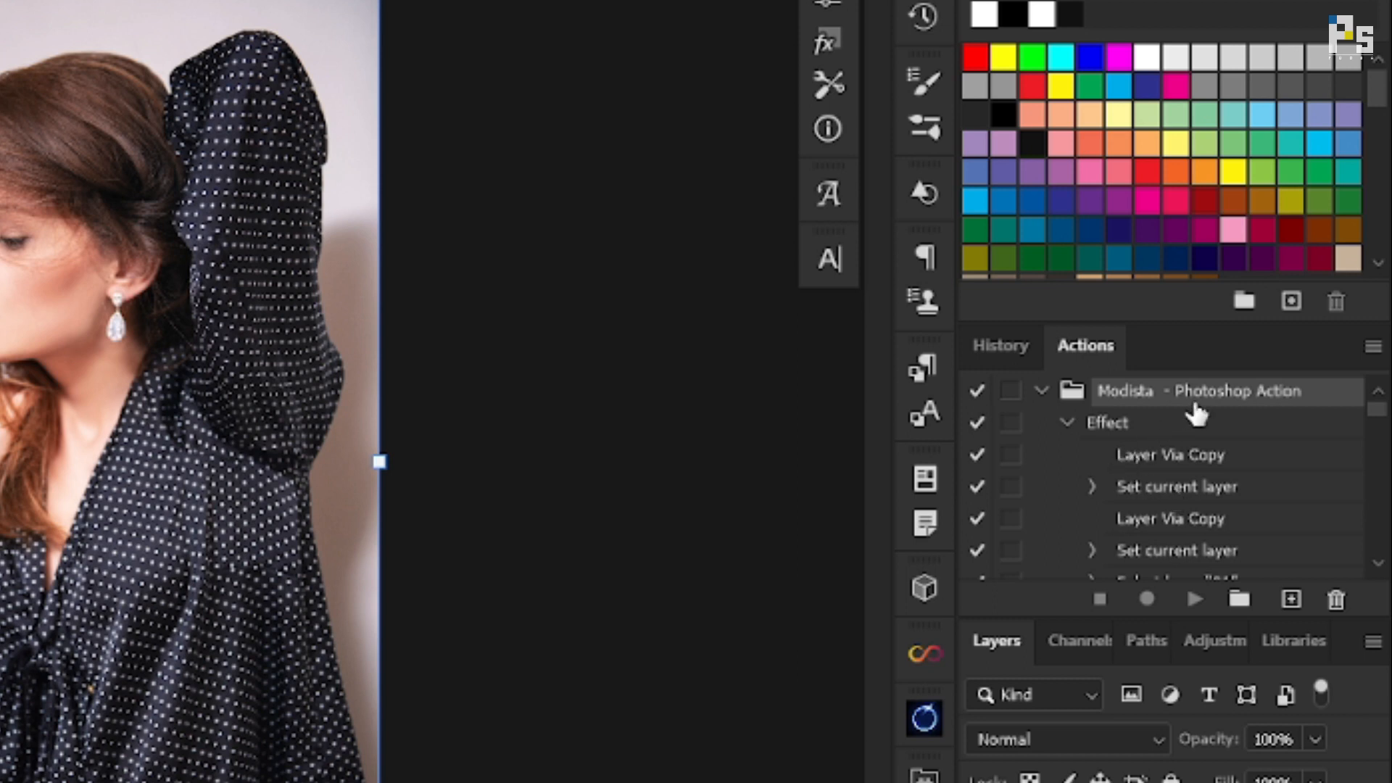
Select the Effect action in the Modista set, and delete Layer 1 copy 2 and Layer 1 copy from the photo.
click(1218, 432)
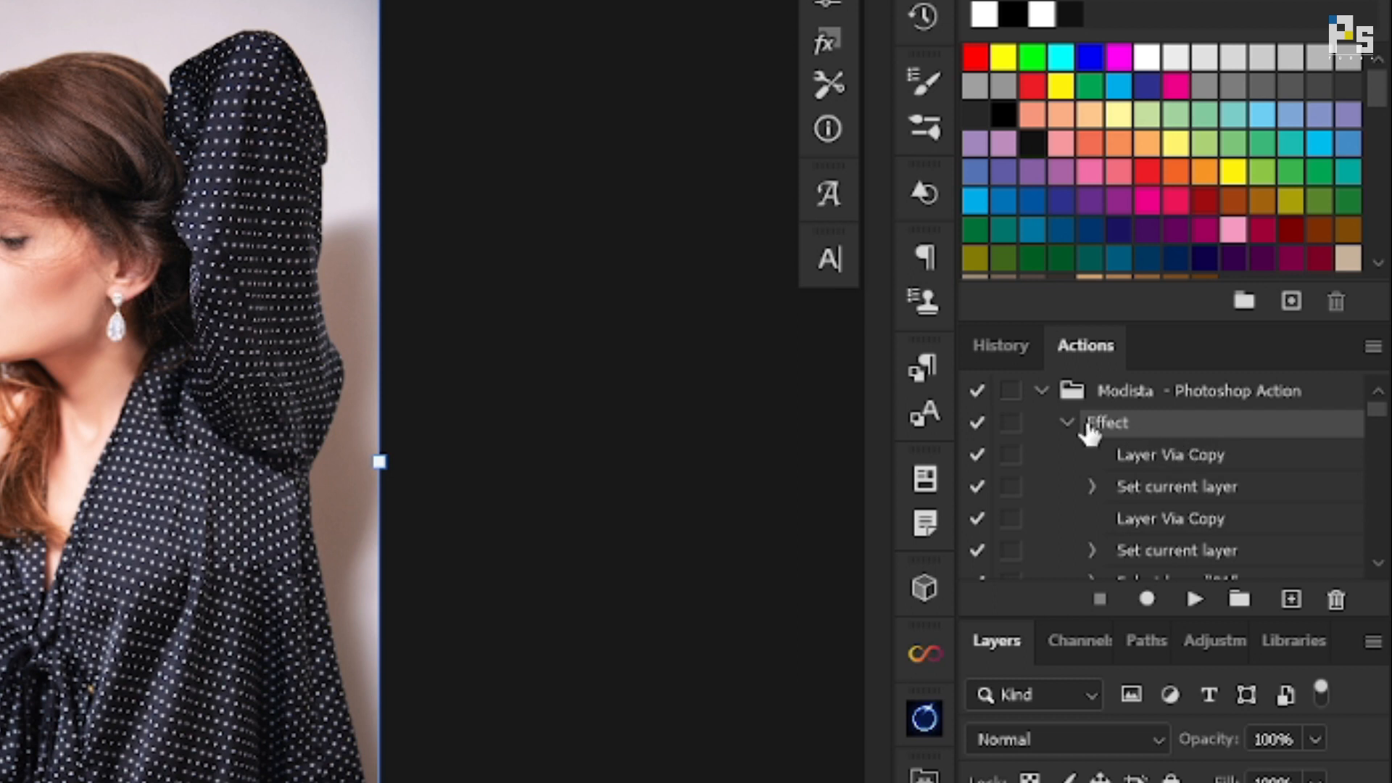
click(1120, 395)
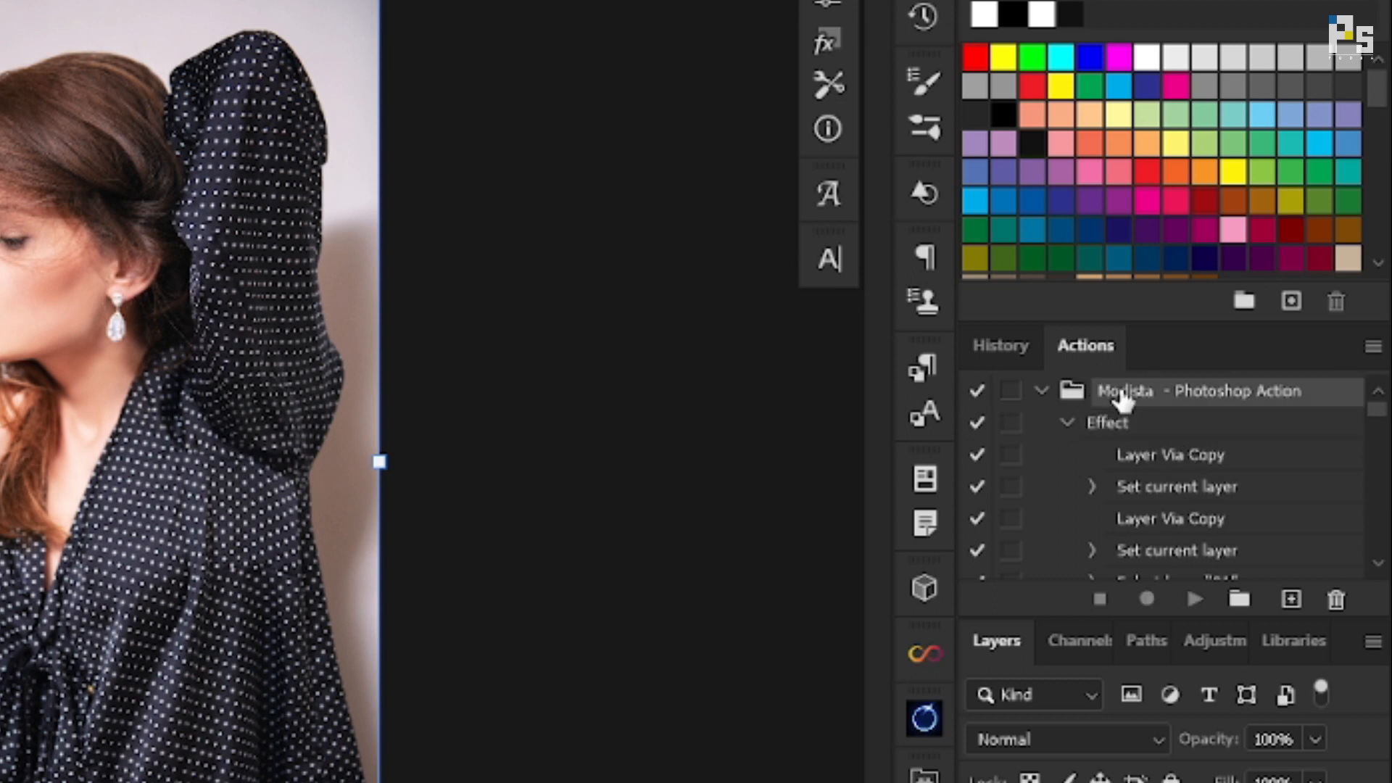
click(1132, 425)
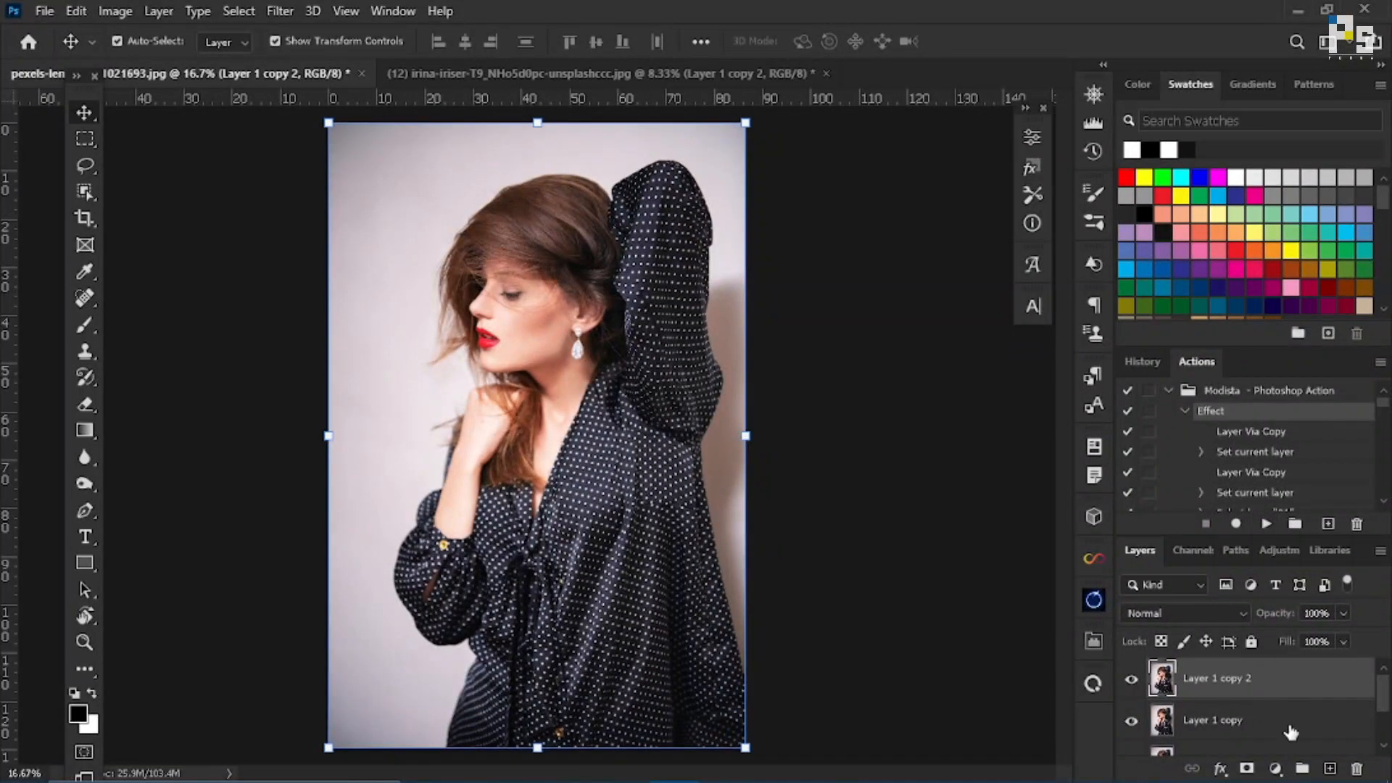
click(1356, 769)
click(1355, 769)
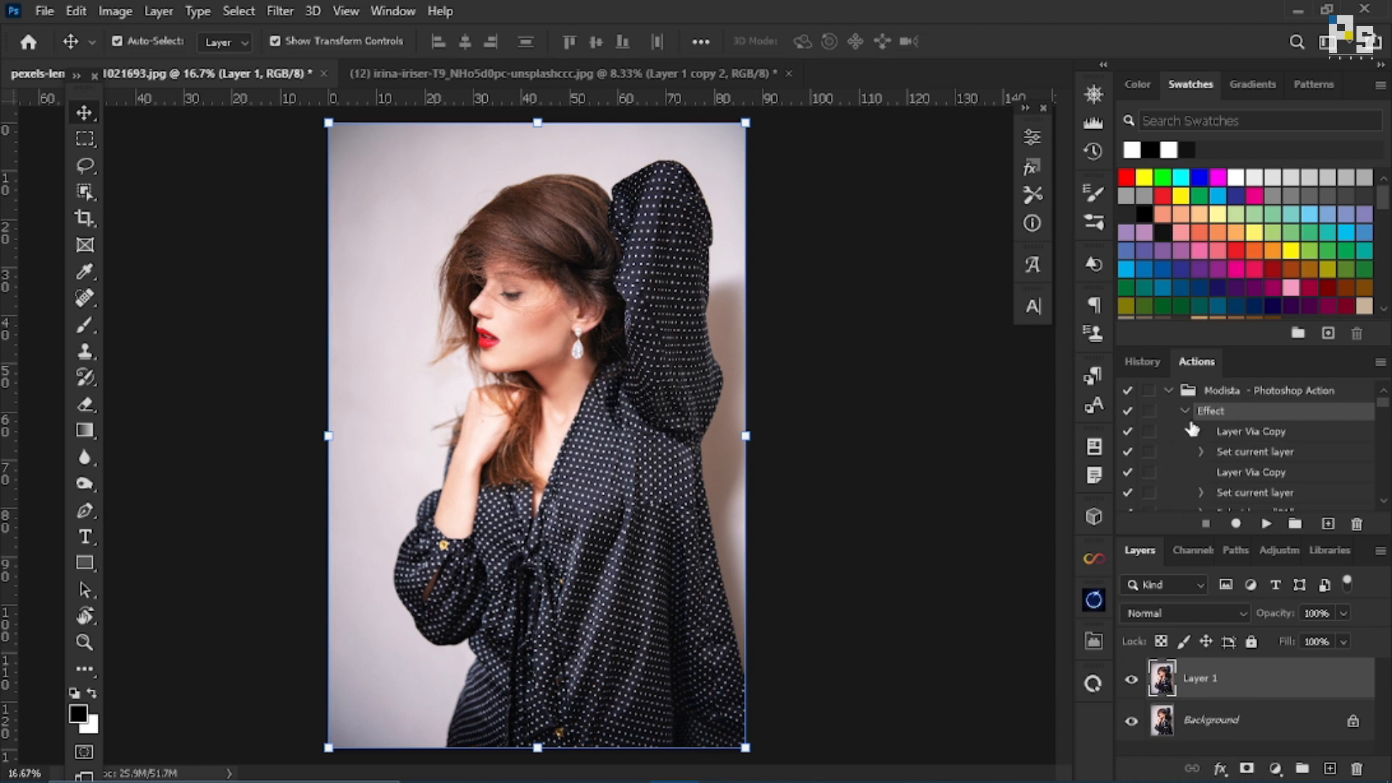
Play the Effect action on the photo of the woman in the dotted dress, and review the generated layers and the action's recorded commands.
click(1267, 525)
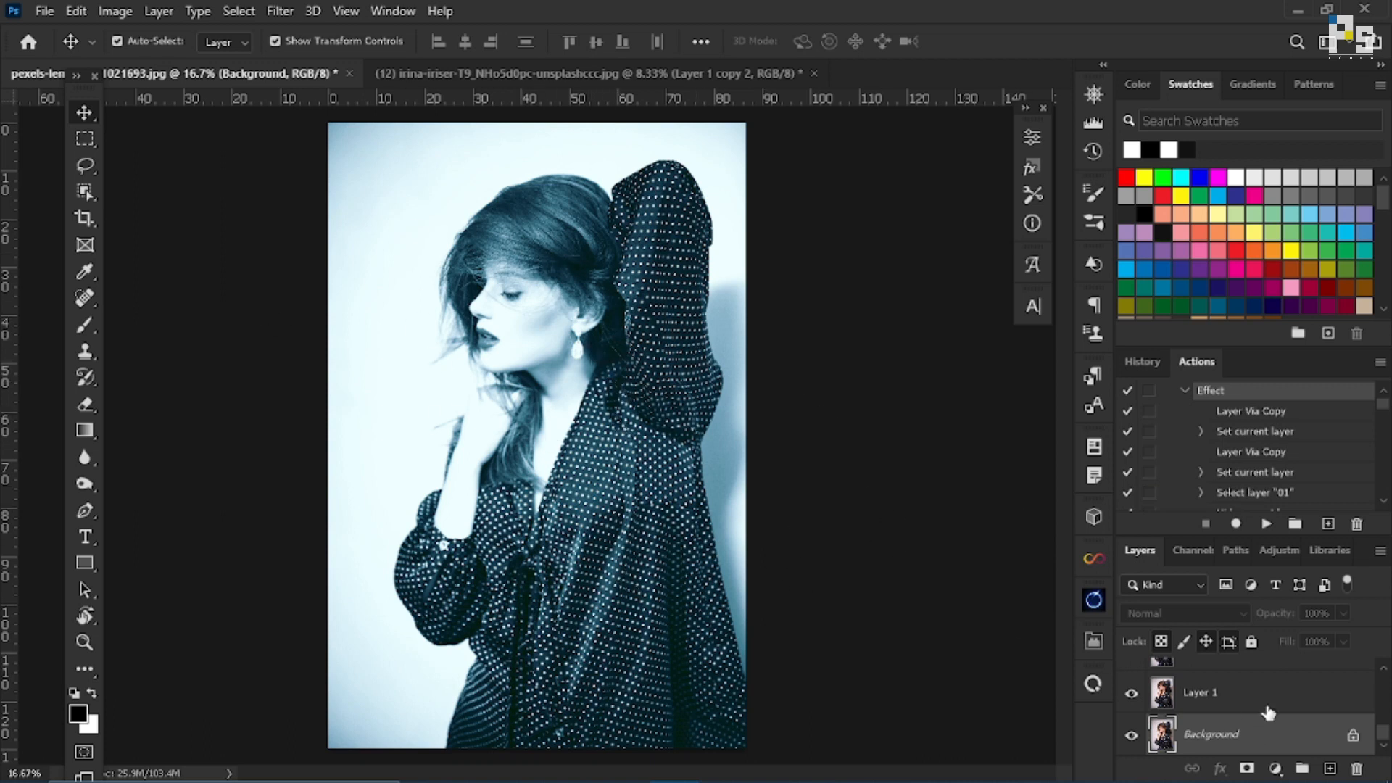
scroll(1268, 713, up, 10)
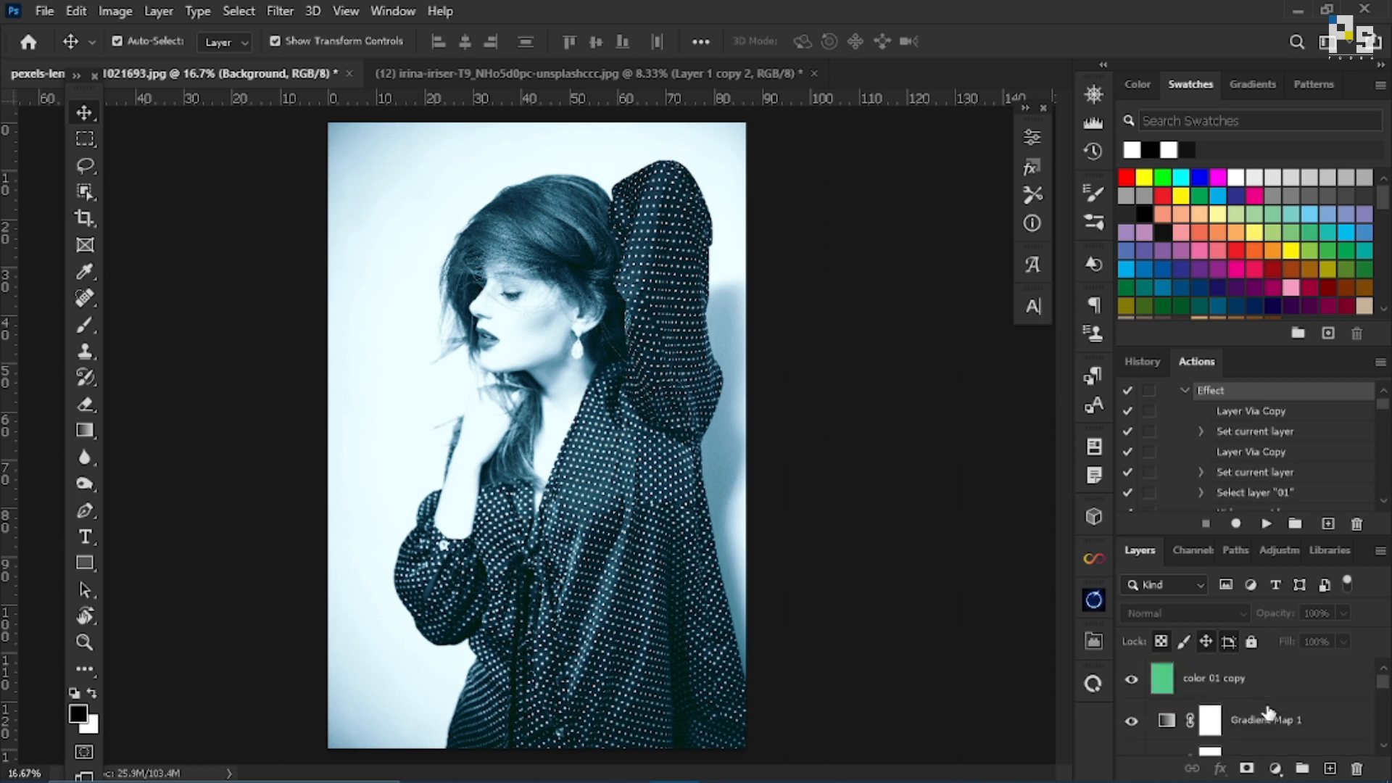
click(551, 444)
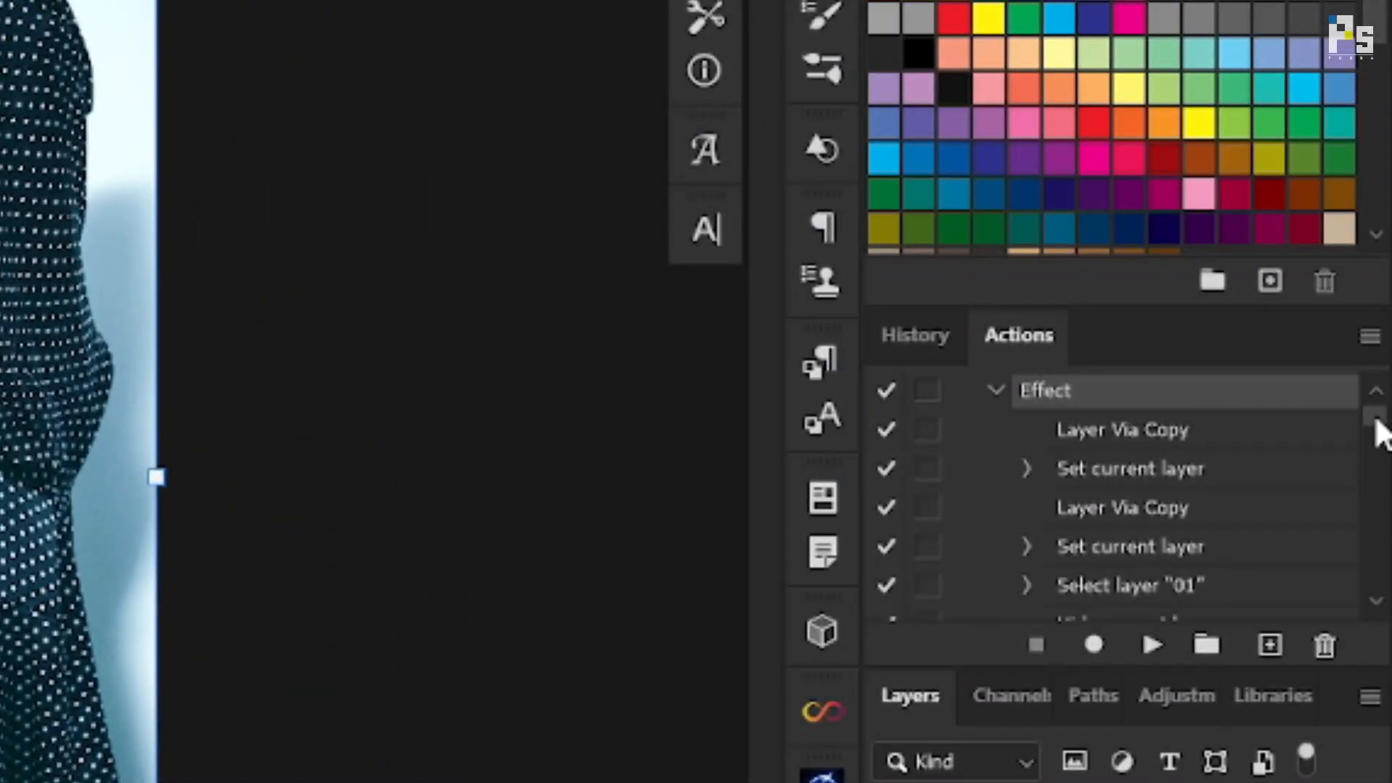
scroll(1380, 433, up, 1)
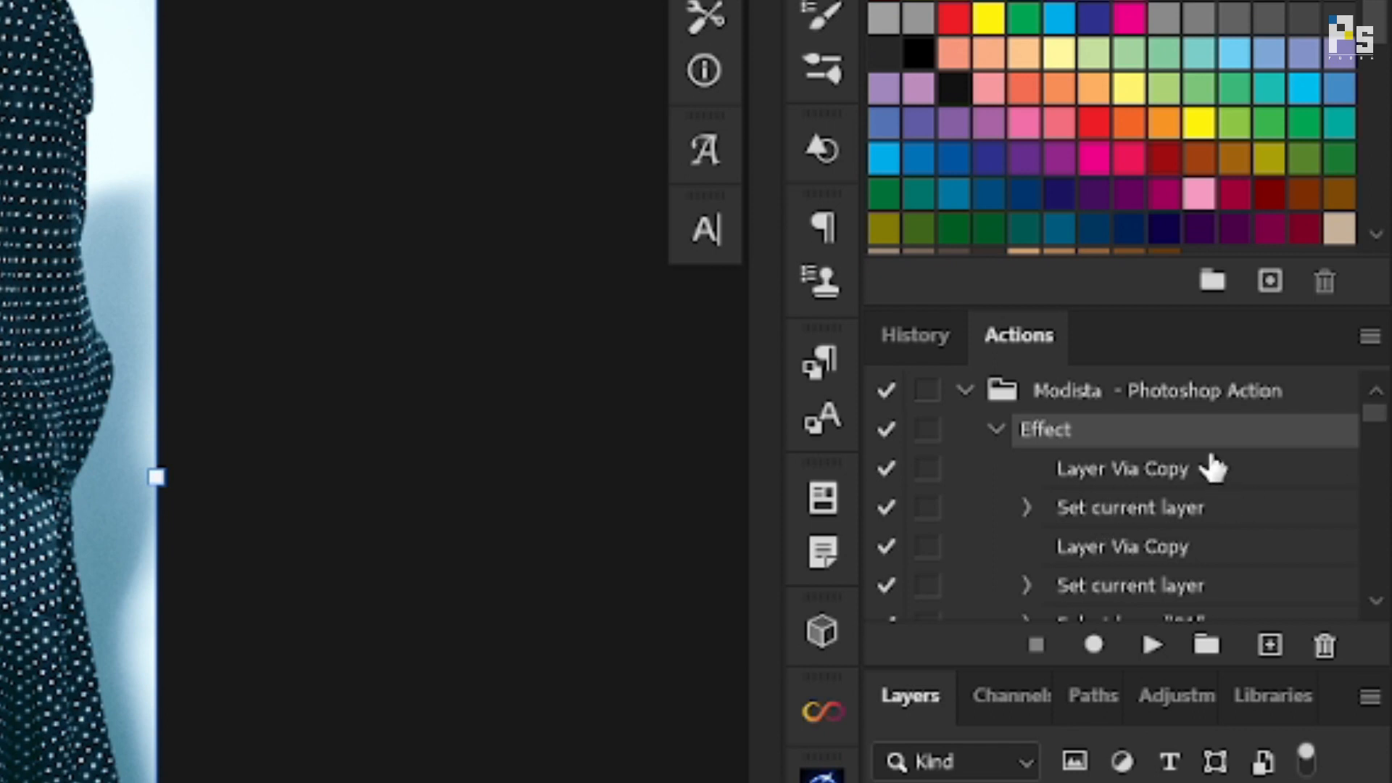
drag(1372, 427, 1385, 624)
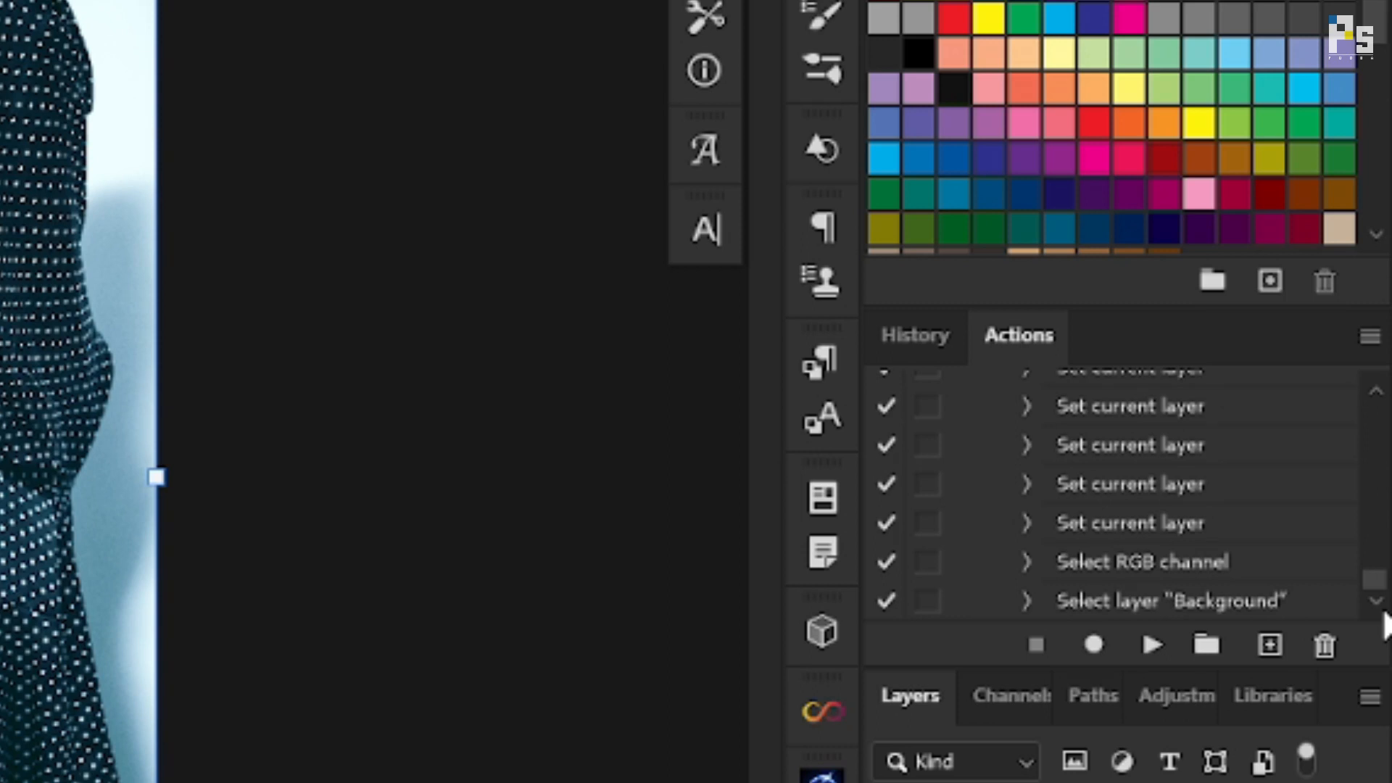